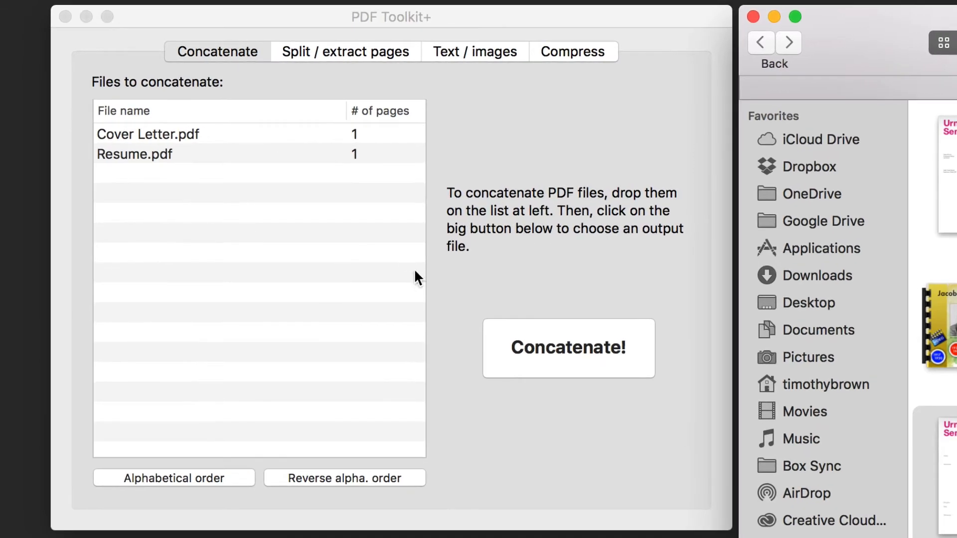
Concatenate Cover Letter.pdf and Resume.pdf, save the result as Untitled, and close the resulting PDF.
left_click(709, 407)
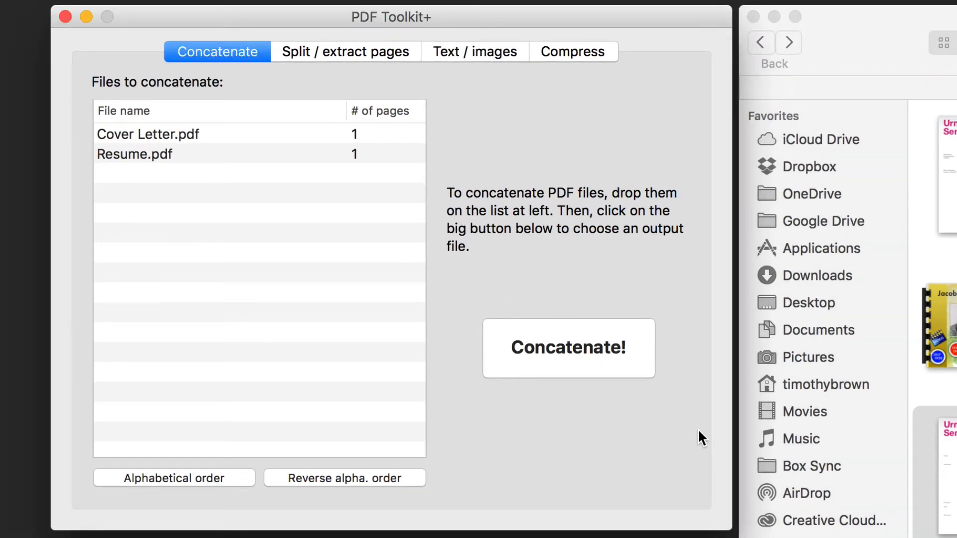
left_click(577, 352)
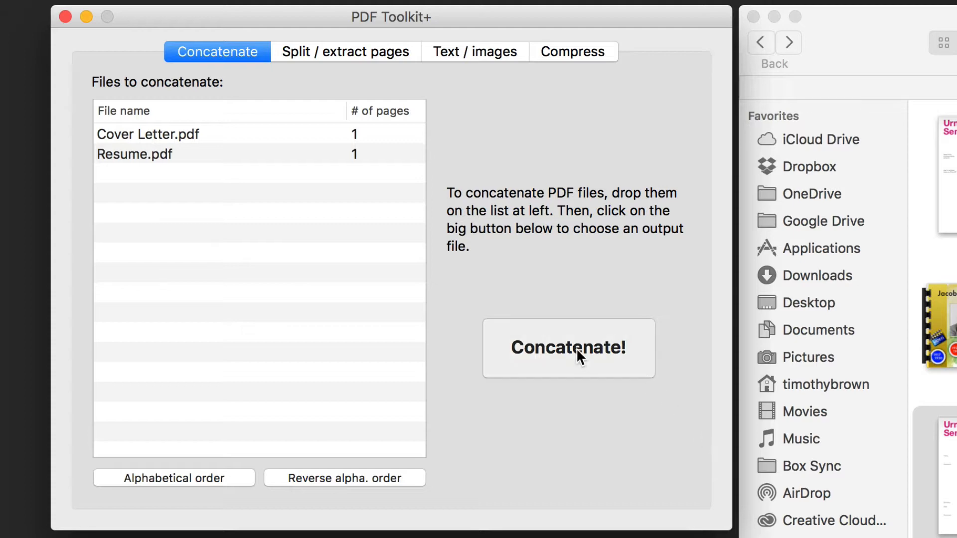
key("Return")
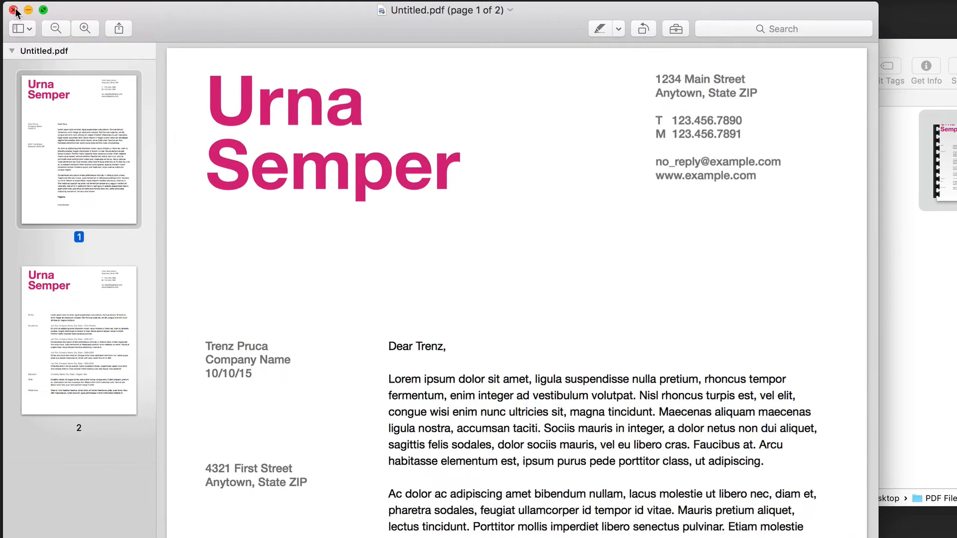
left_click(13, 10)
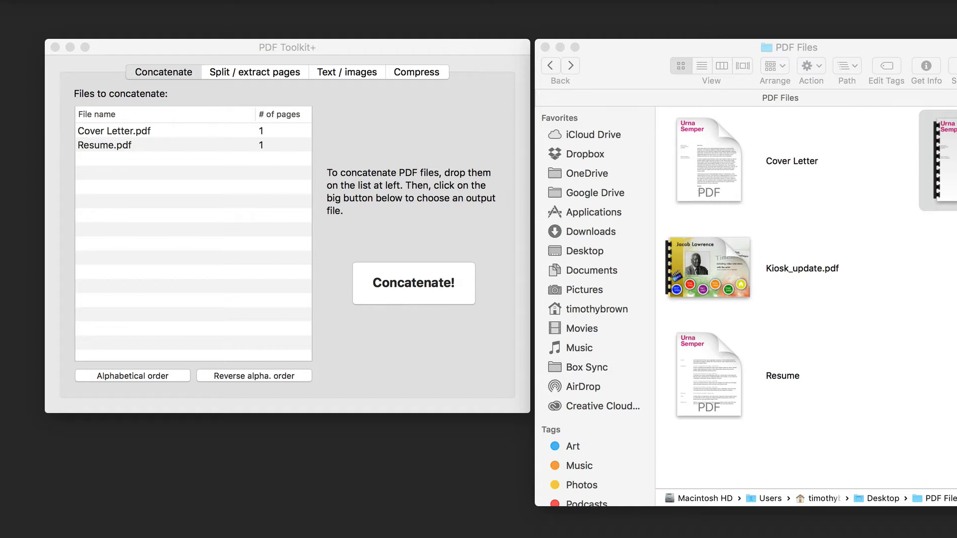
Switch PDF Toolkit+ to the split and extract pages functions.
left_click(331, 117)
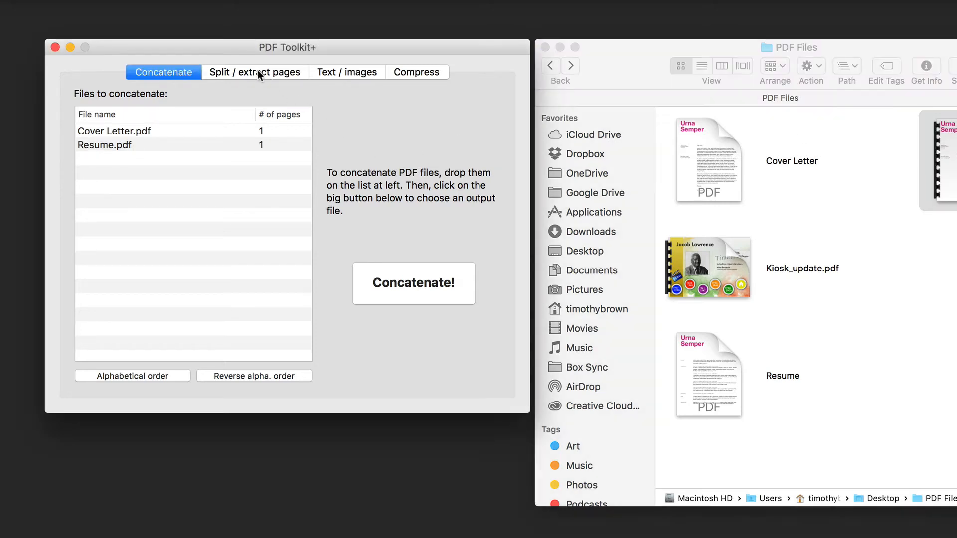
left_click(258, 71)
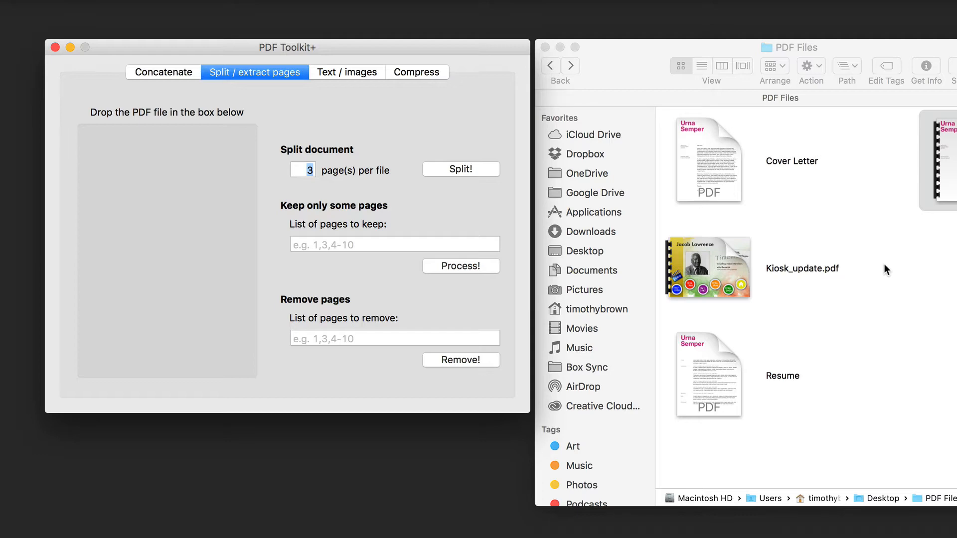
Open Kiosk_update.pdf from the PDF Files folder, look through its page thumbnails, and close it.
double_click(709, 252)
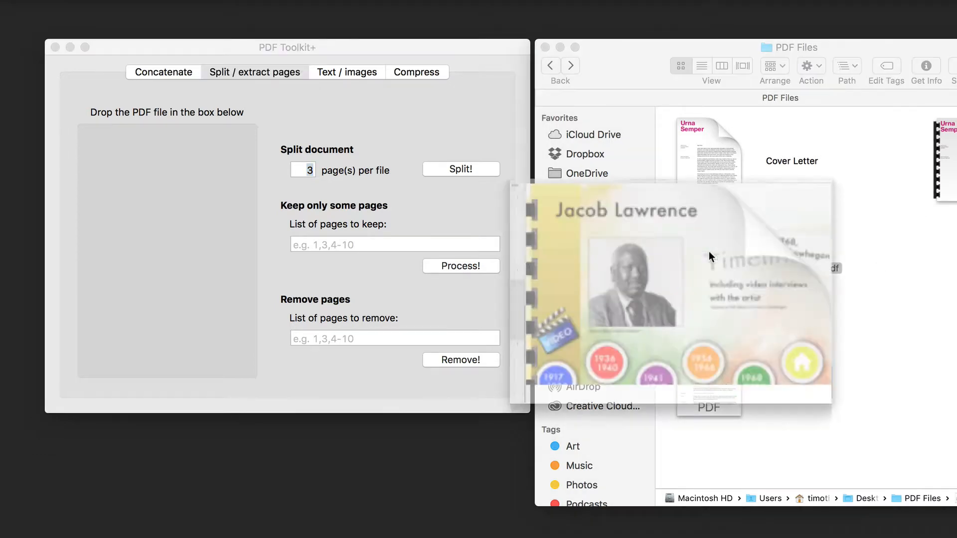
scroll(83, 216, "up", 10)
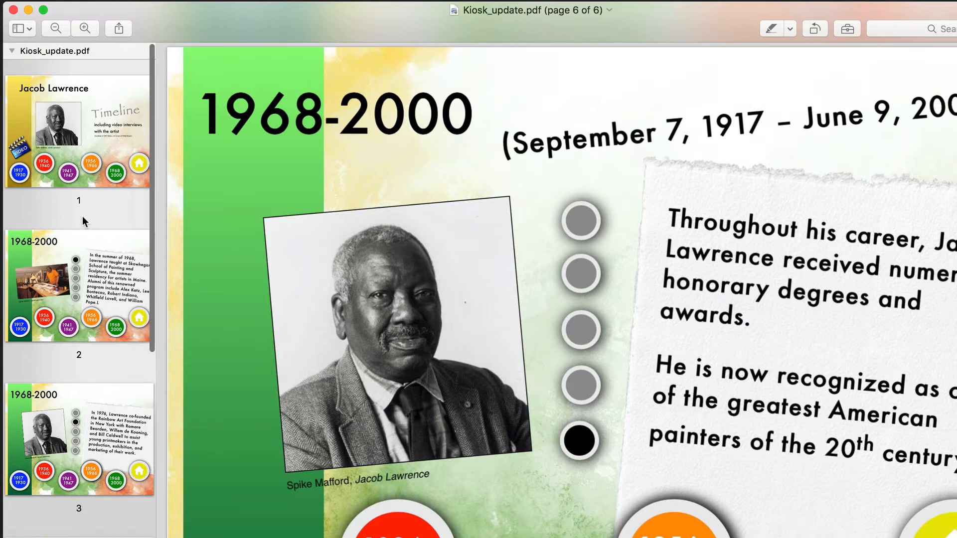
scroll(83, 216, "down", 4)
scroll(83, 216, "down", 3)
scroll(82, 216, "up", 4)
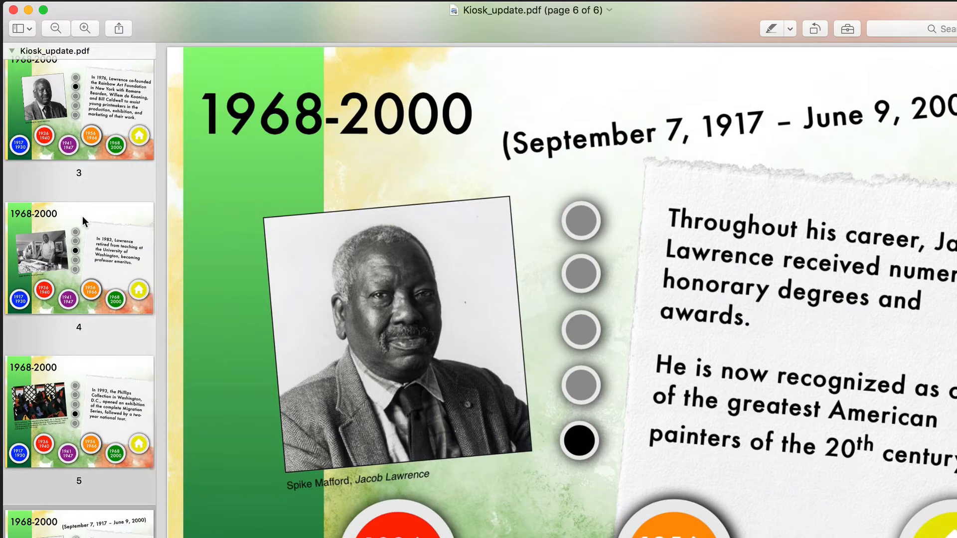
scroll(83, 216, "up", 3)
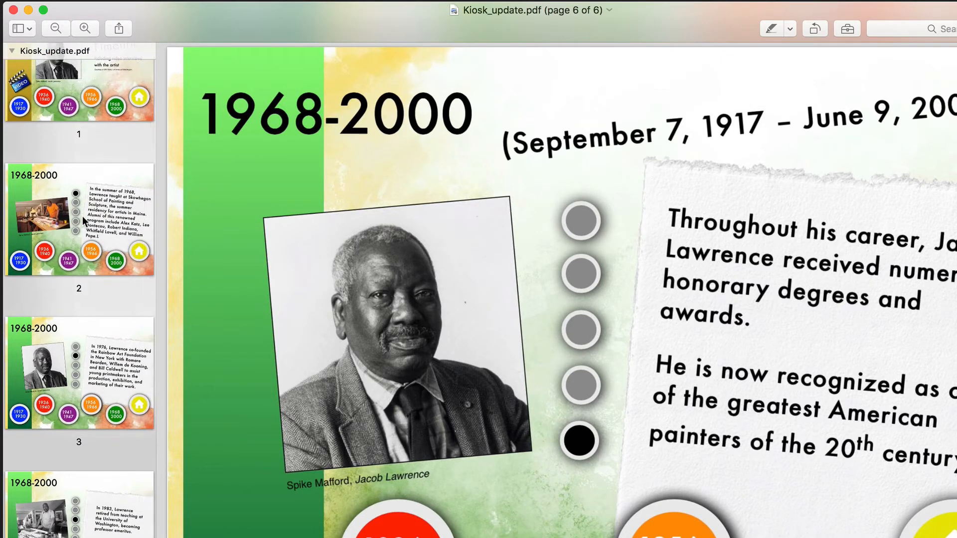
scroll(83, 216, "up", 2)
scroll(82, 217, "down", 8)
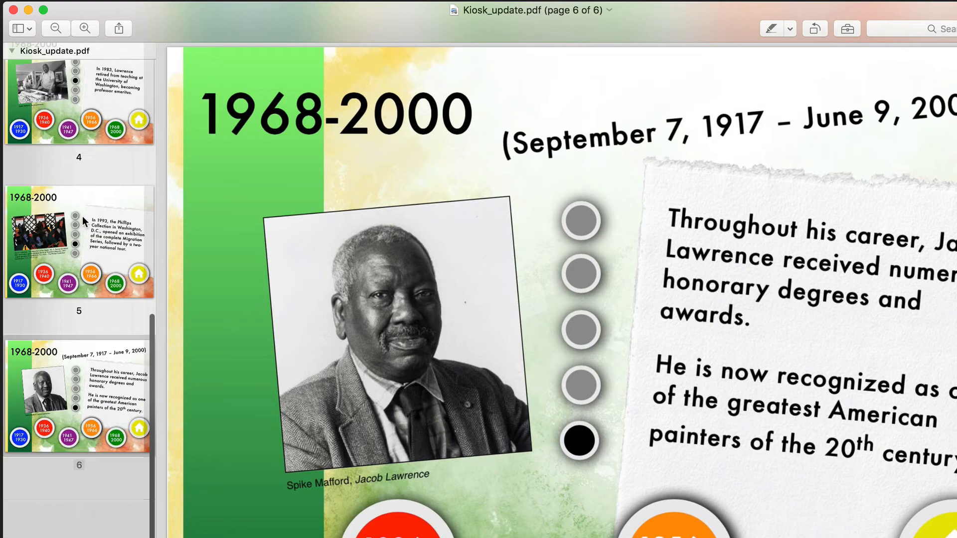
key("super+Tab")
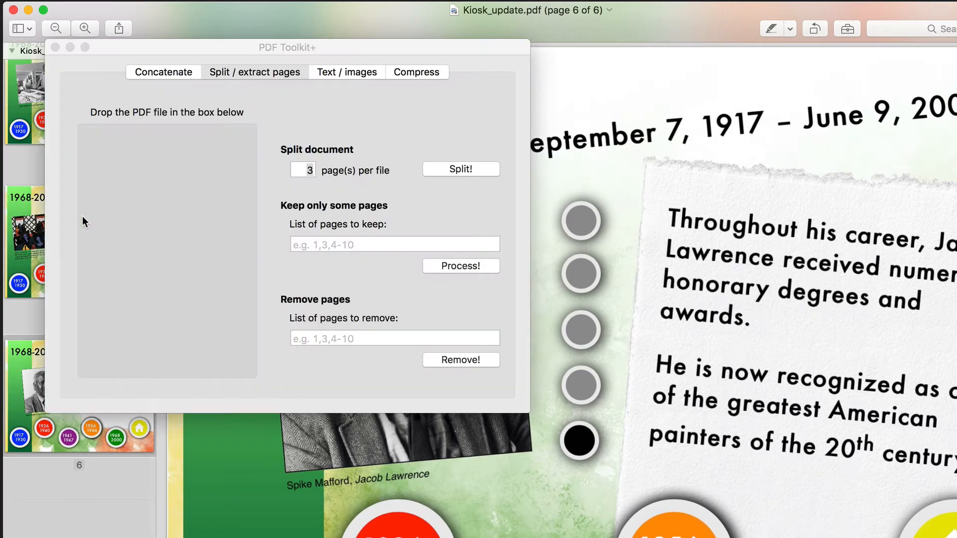
left_click(13, 10)
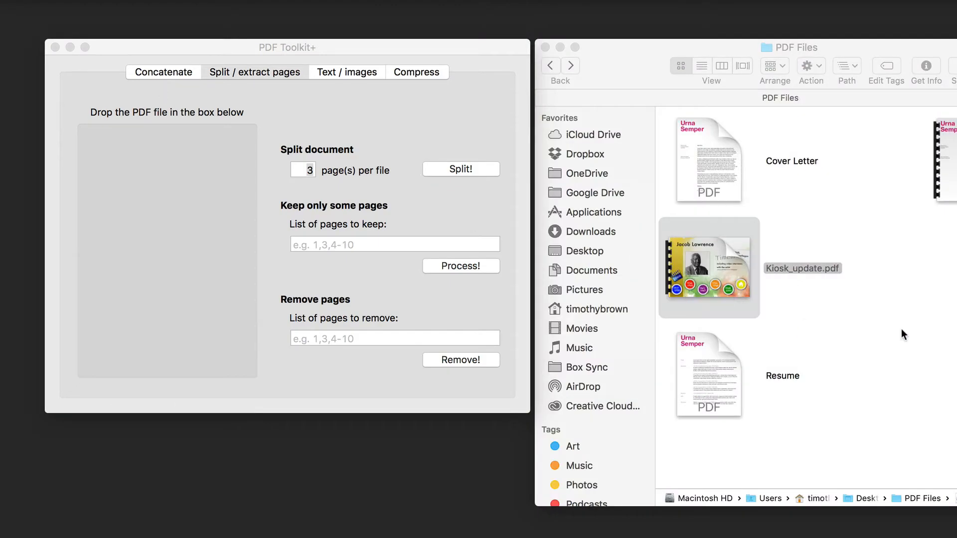
Load Kiosk_update.pdf into PDF Toolkit+ and split it into files of 3 pages each, saved in a folder named Untitled.
left_click(901, 328)
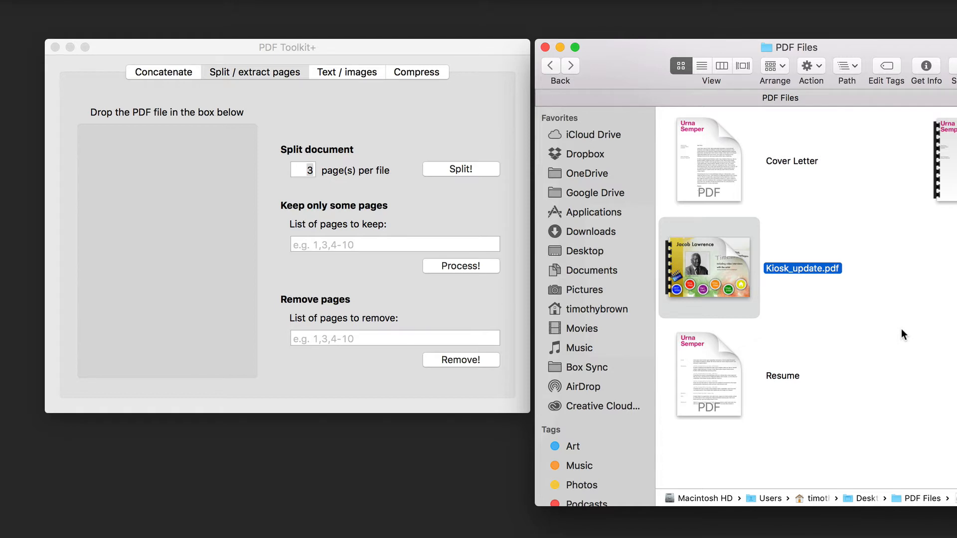
left_click(916, 347)
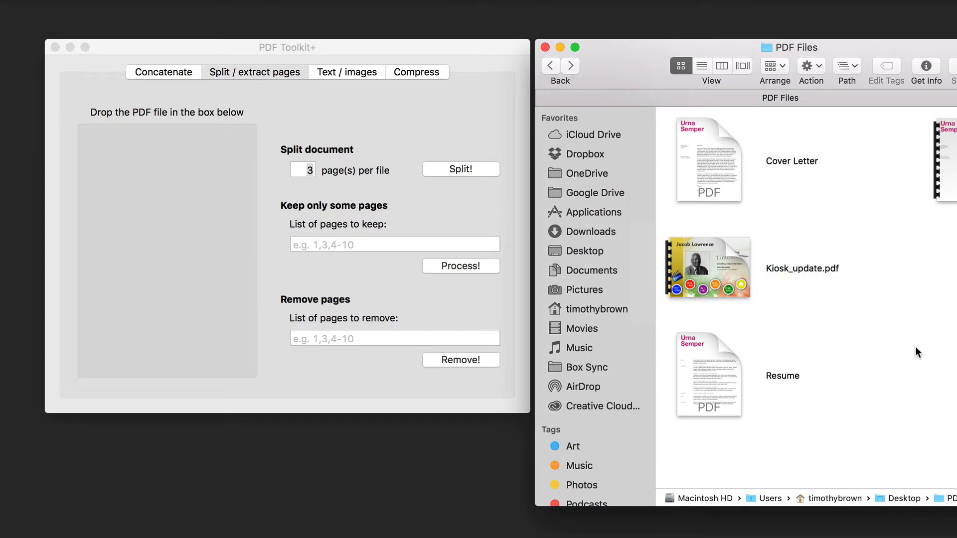
left_click_drag(717, 258, 188, 201)
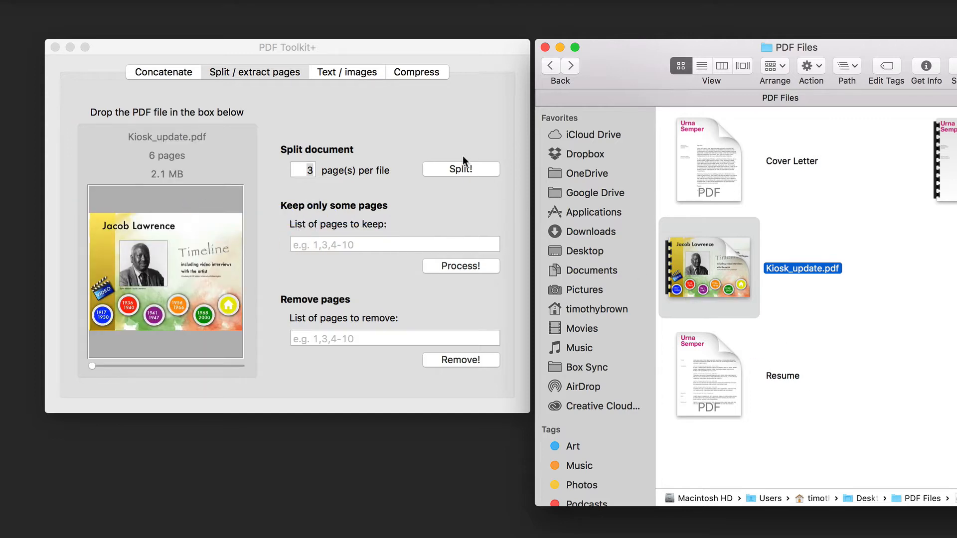
left_click(430, 132)
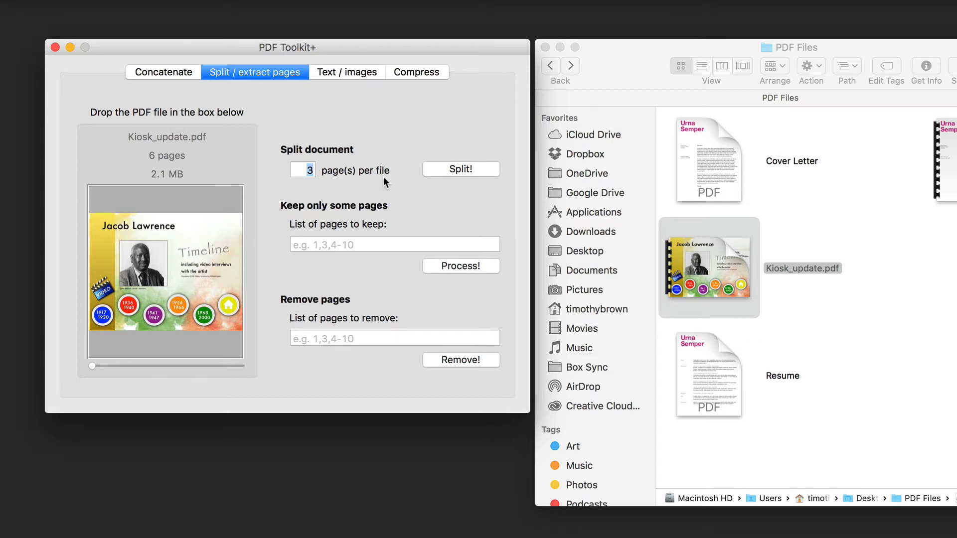
left_click(446, 172)
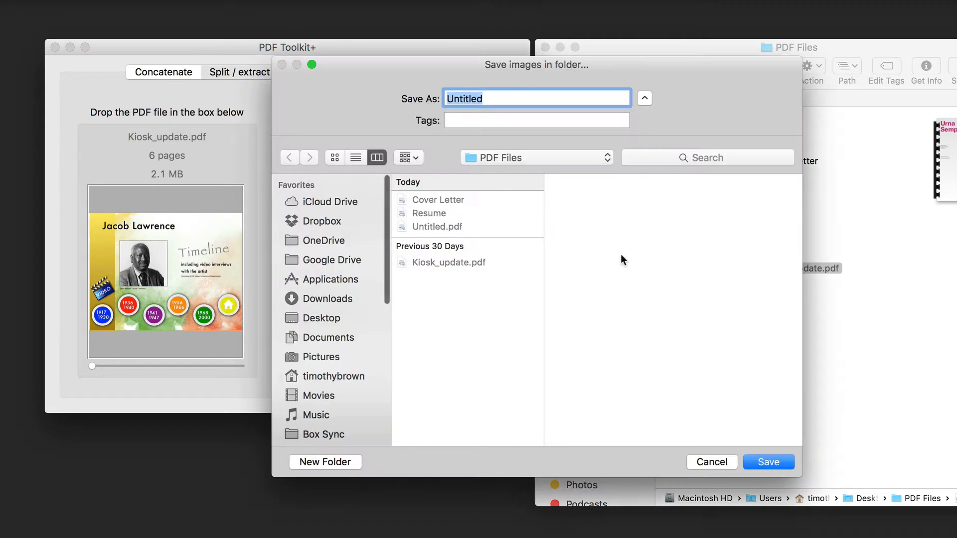
left_click(769, 463)
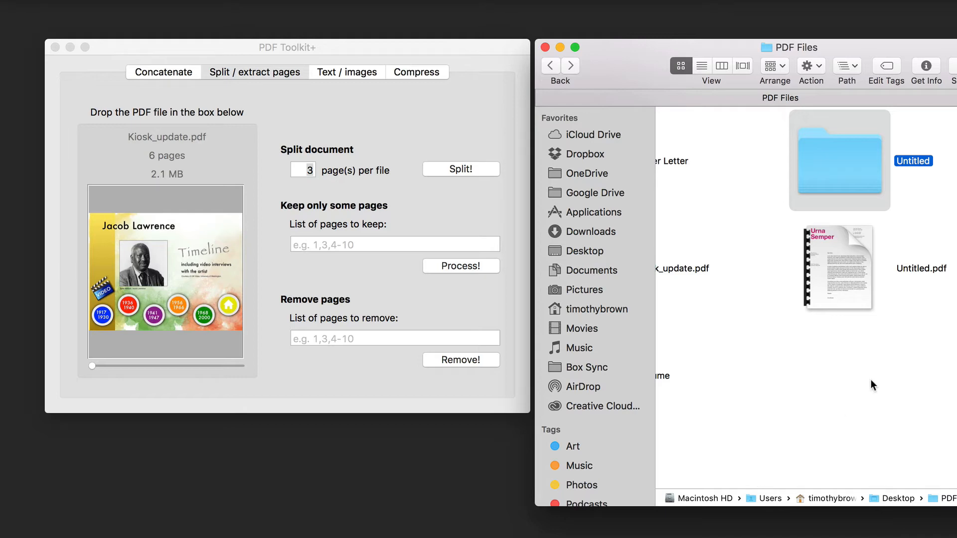
Open the Untitled folder and check the split documents File 1.pdf and File 2.pdf, closing each one.
left_click(873, 369)
double_click(845, 182)
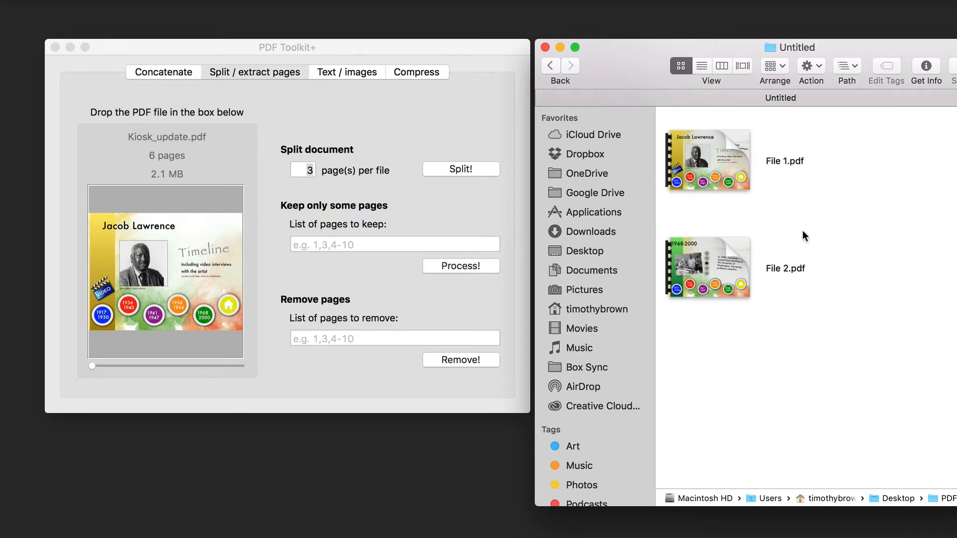
double_click(717, 145)
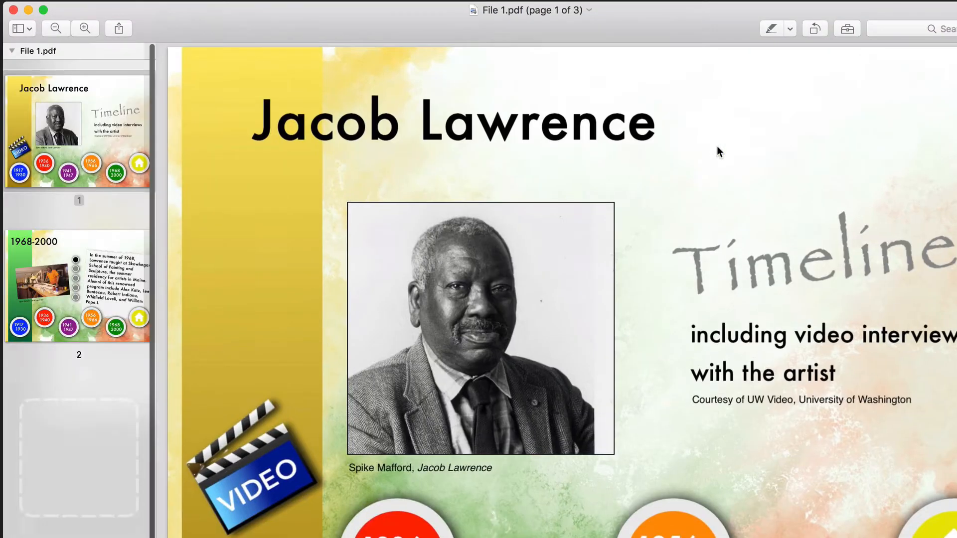
left_click(13, 10)
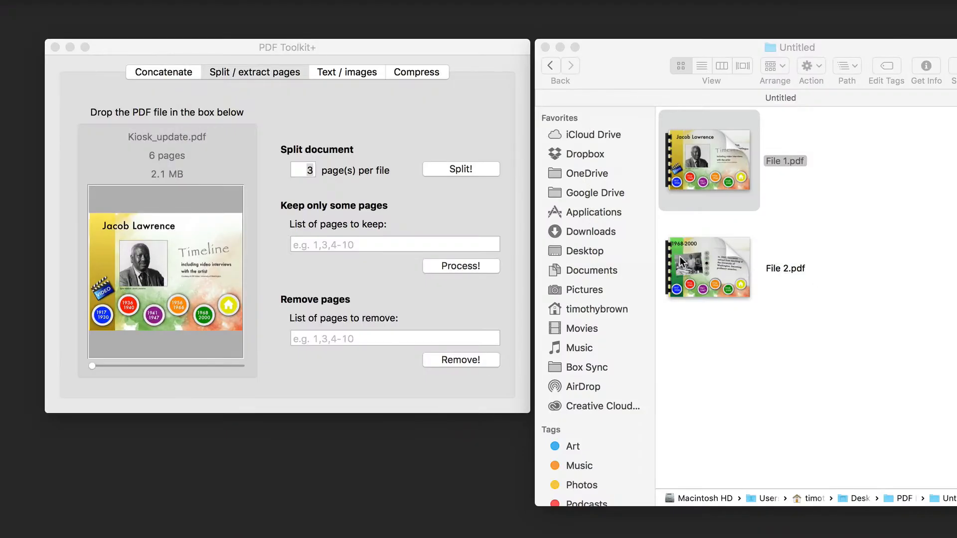
double_click(680, 256)
left_click(13, 10)
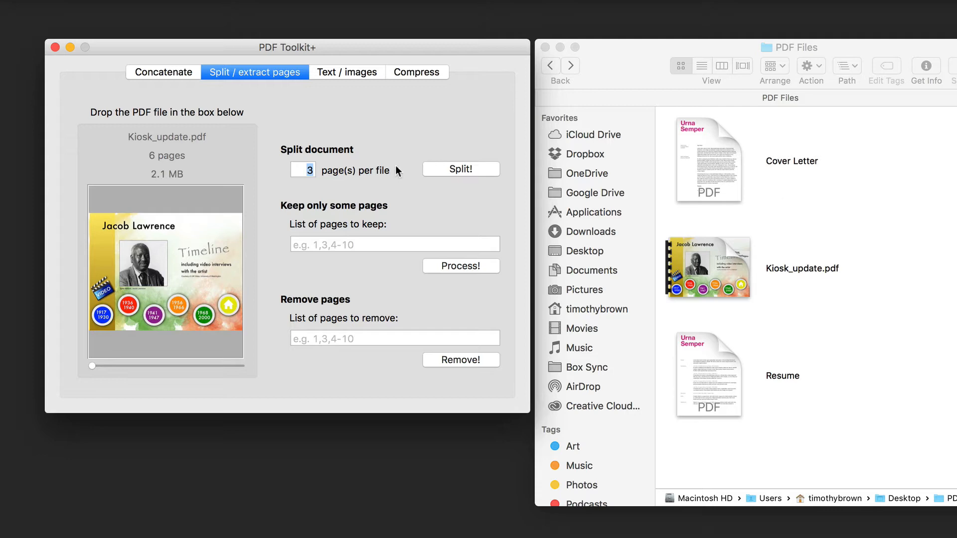
Reopen Kiosk_update.pdf, view its first and last pages, and close it.
left_click(707, 259)
double_click(707, 259)
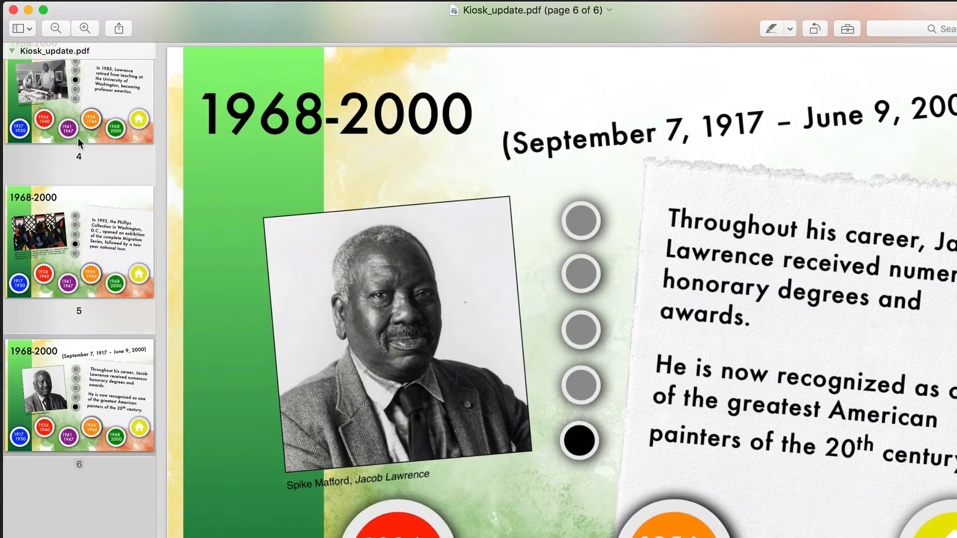
left_click(78, 137)
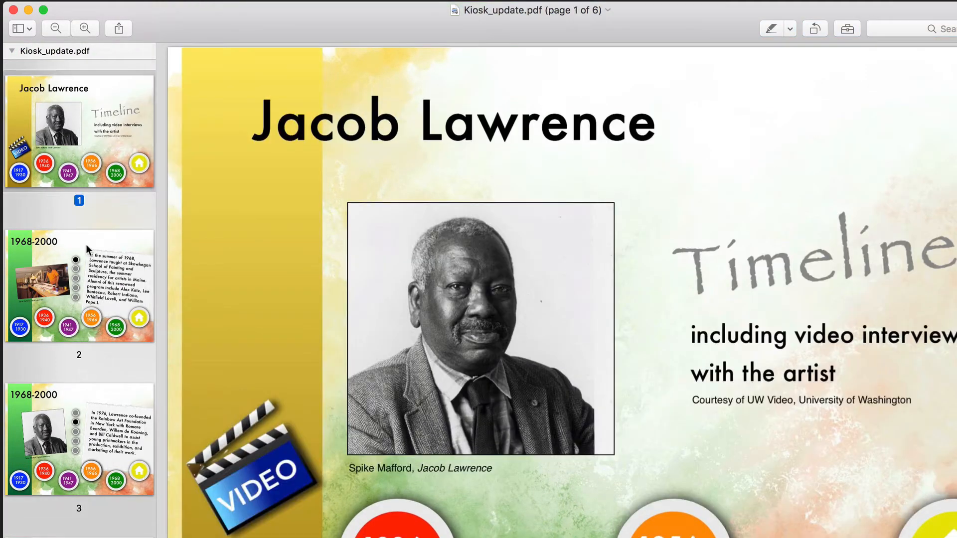
scroll(85, 244, "down", 5)
scroll(86, 244, "down", 4)
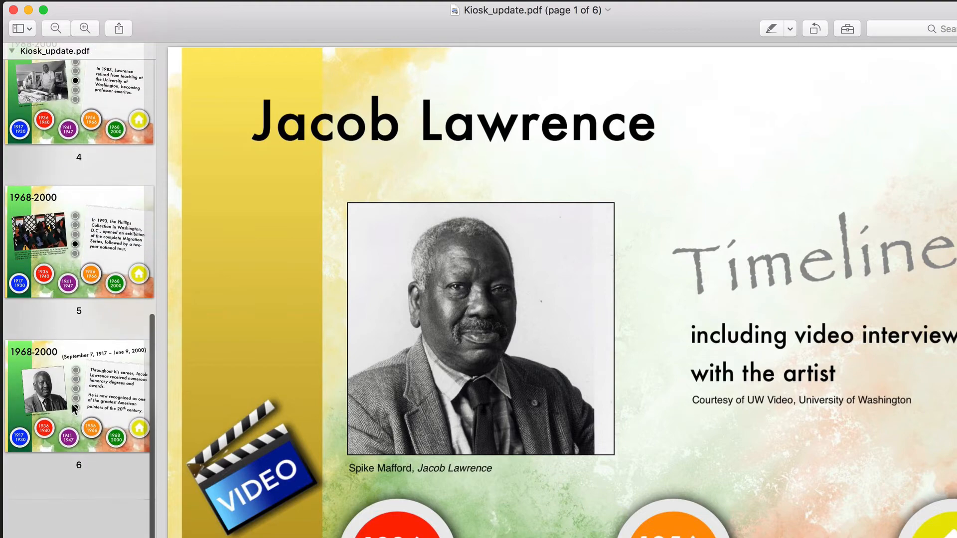
left_click(72, 404)
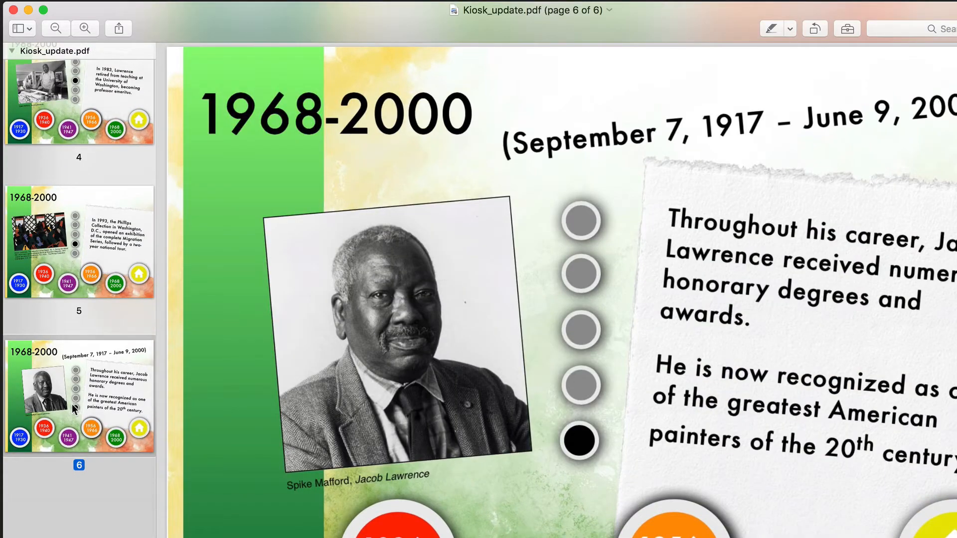
left_click(14, 10)
Keep only pages 1,6 of Kiosk_update.pdf in PDF Toolkit+ and save them as a new PDF named Untitled.
left_click(411, 219)
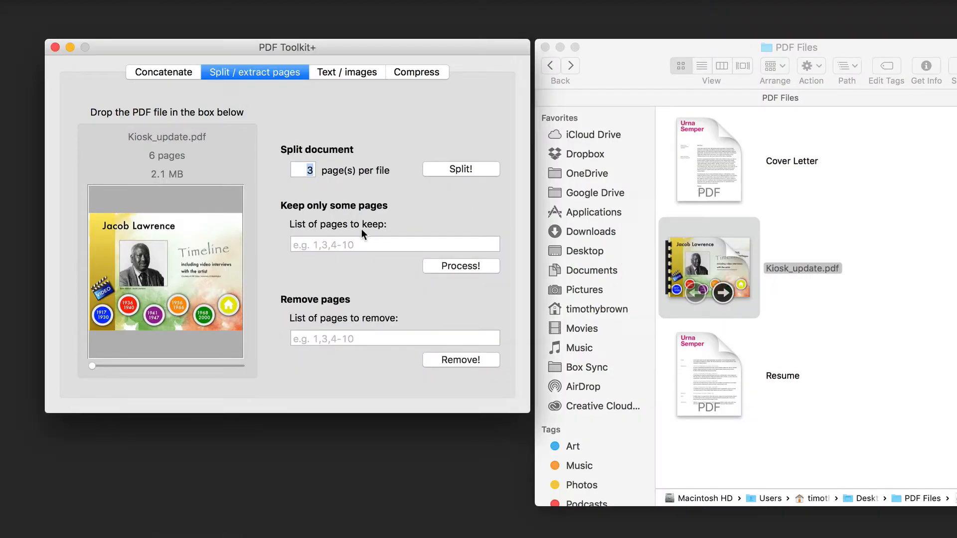
left_click(309, 245)
type("1,6")
left_click(470, 265)
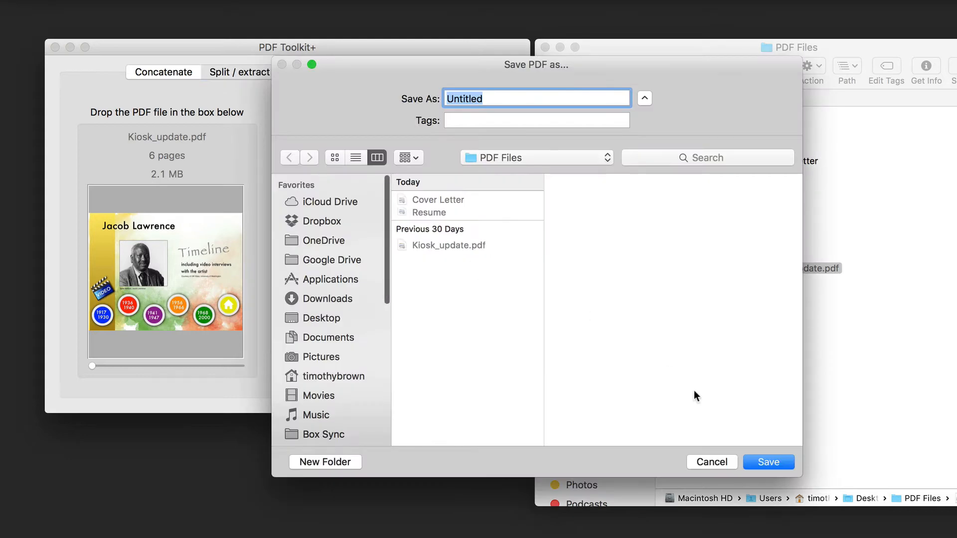
left_click(776, 465)
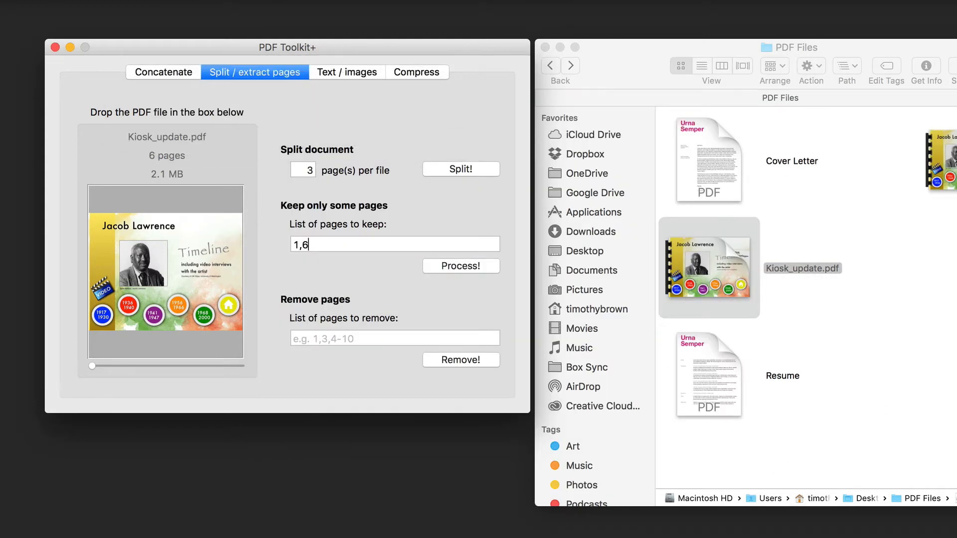
Open the extracted Untitled.pdf, view both of its pages, and close it.
double_click(951, 161)
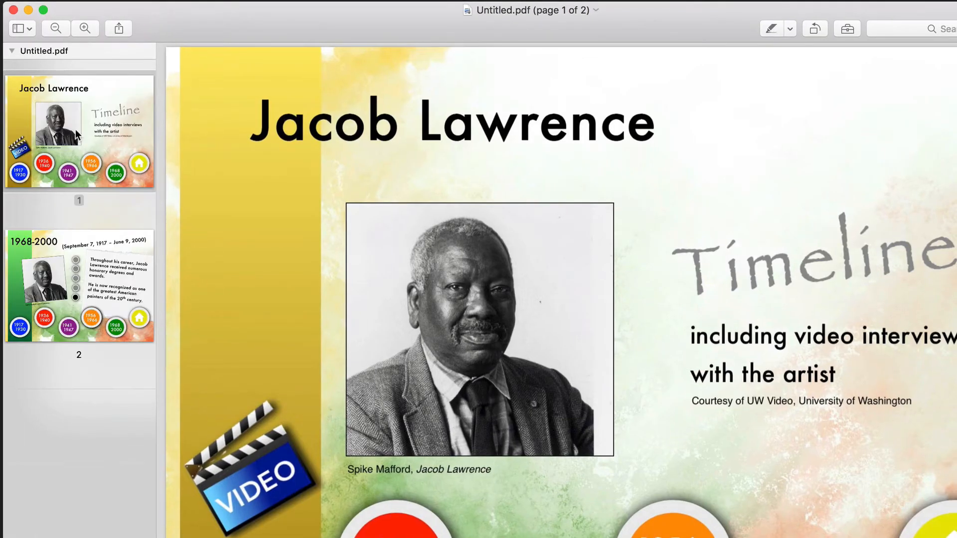
left_click(77, 129)
left_click(70, 275)
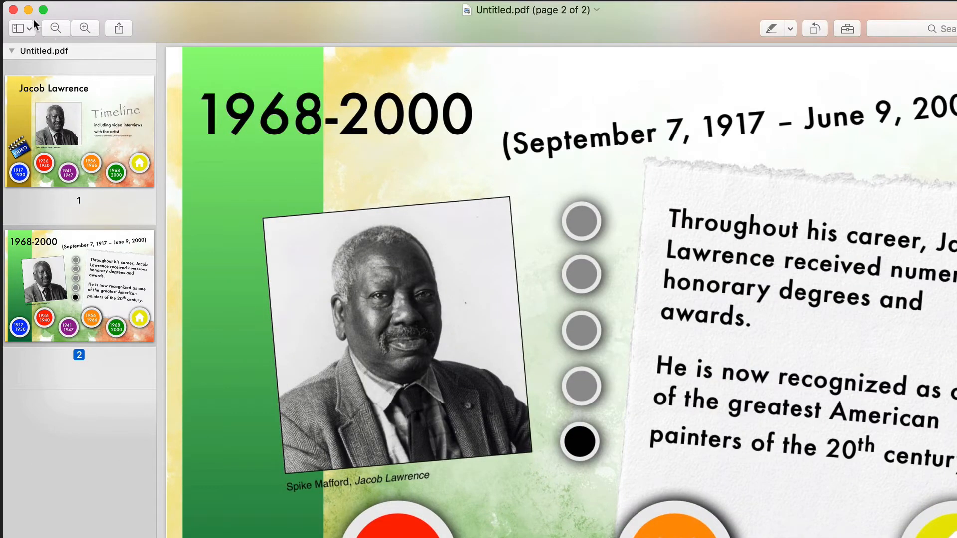
left_click(14, 10)
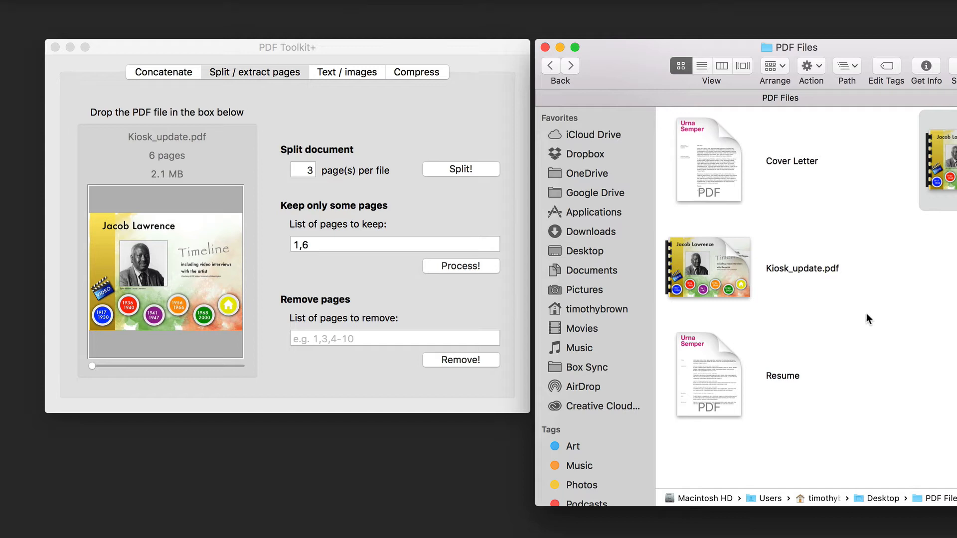
Remove pages 1,2,3,4,5 from Kiosk_update.pdf in PDF Toolkit+ and save the result as Untitled, replacing the existing file.
left_click(402, 310)
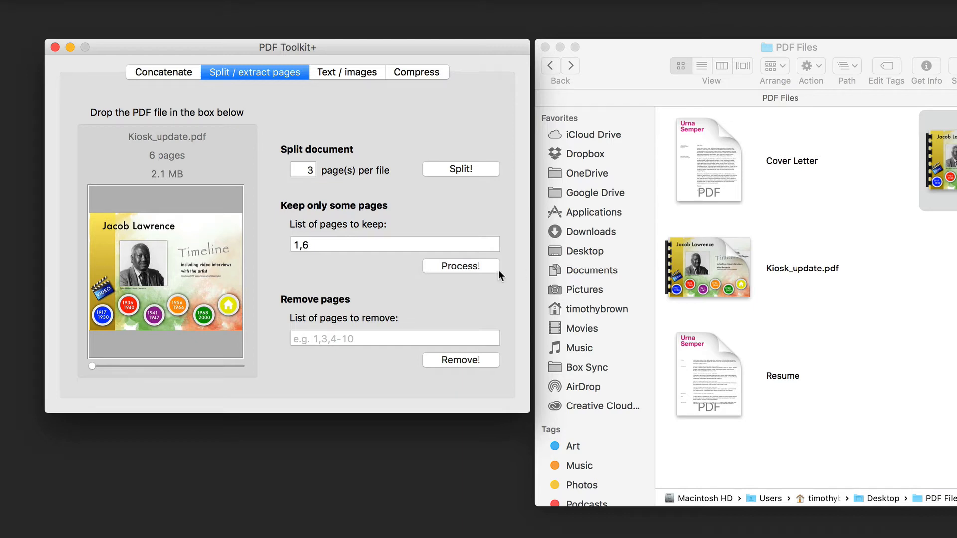
left_click(316, 339)
type("1,2,3,4,5")
left_click(463, 360)
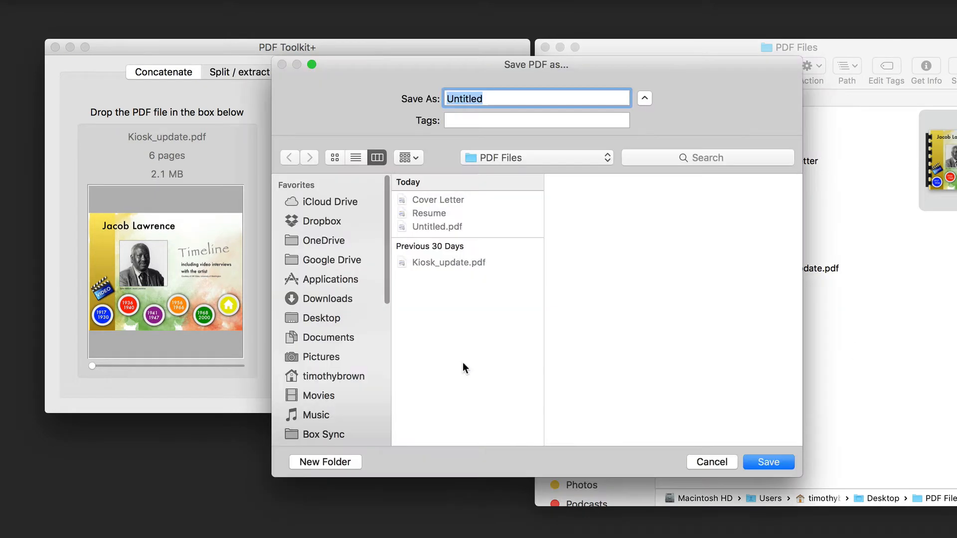
left_click(786, 461)
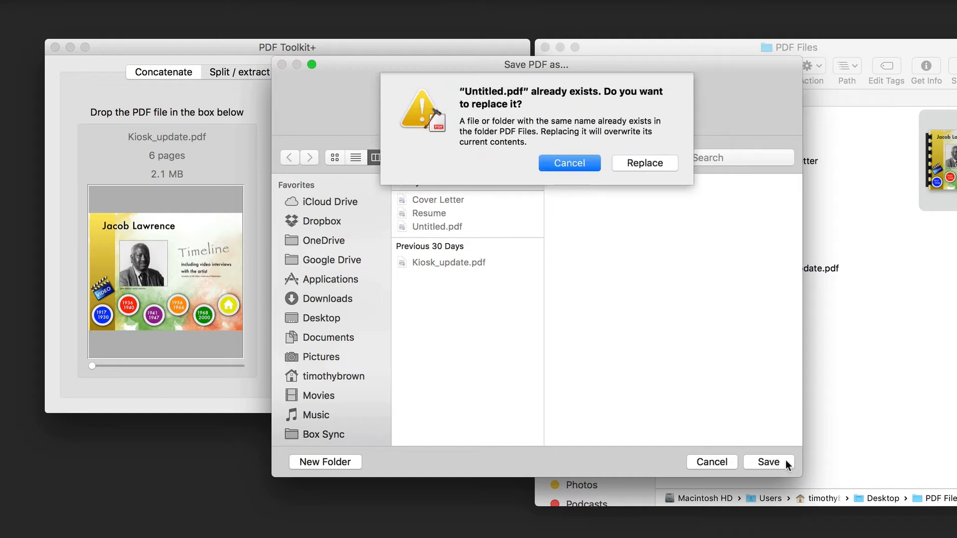
left_click(645, 163)
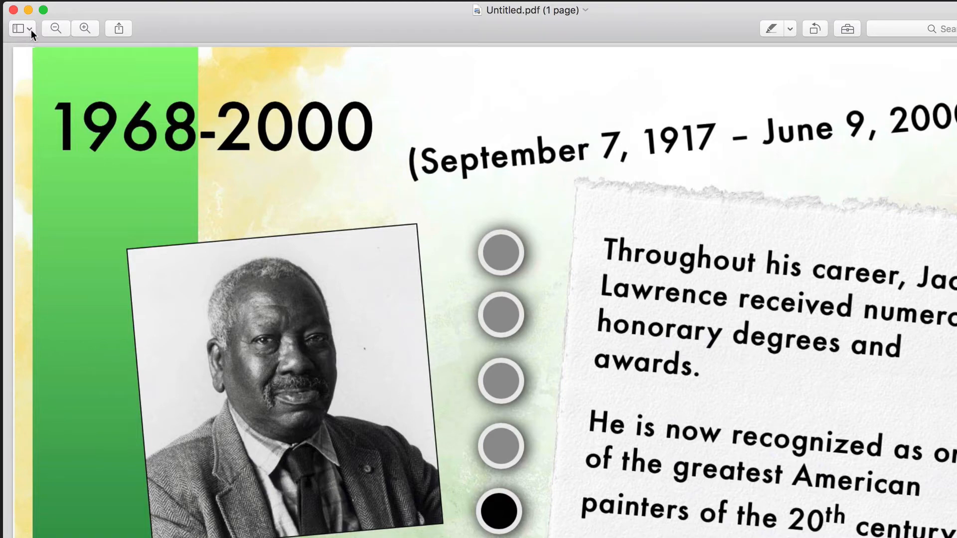
Look over the page left in the new Untitled.pdf and close the document.
scroll(126, 199, "down", 5)
scroll(125, 199, "up", 5)
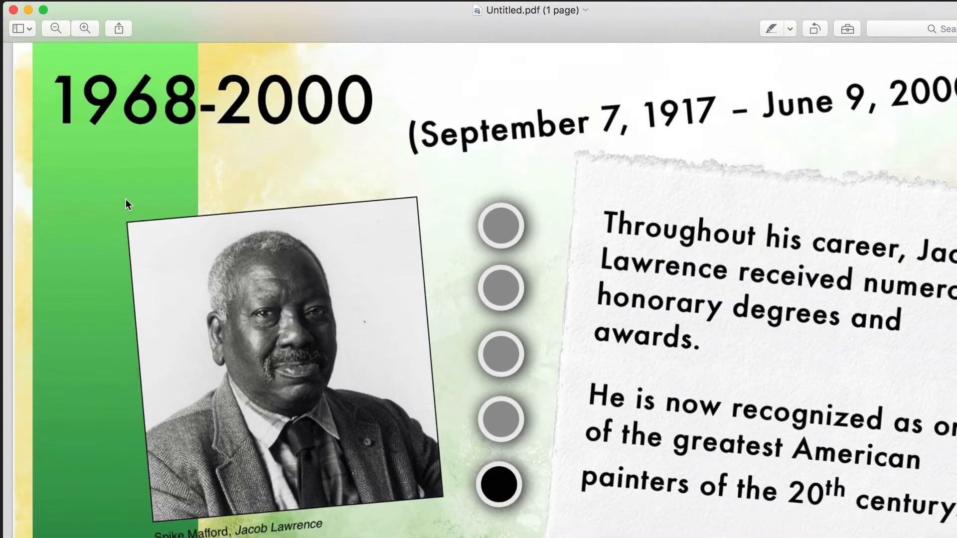
left_click(14, 10)
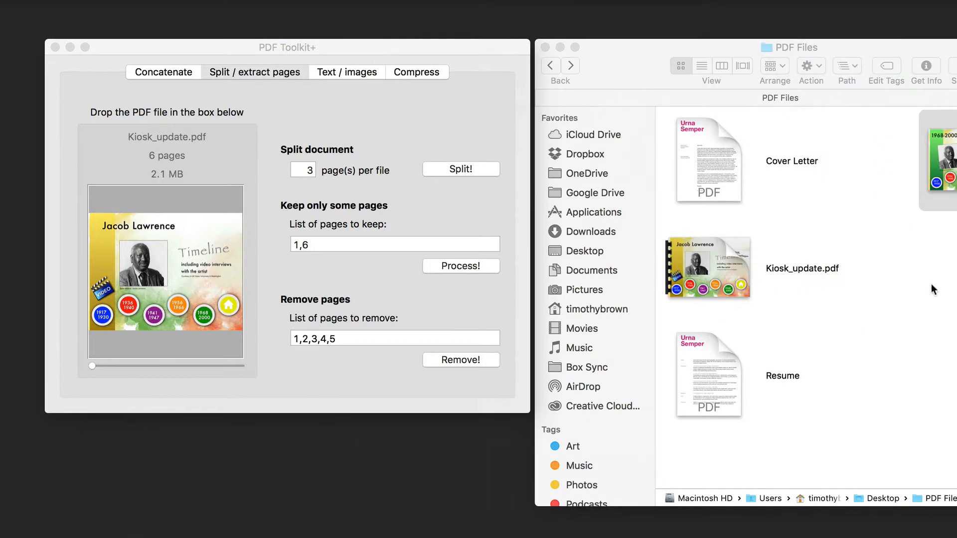
left_click(953, 285)
Load the Cover Letter PDF for text extraction in PDF Toolkit+ and save its text as a file named Untitled.
left_click(708, 257)
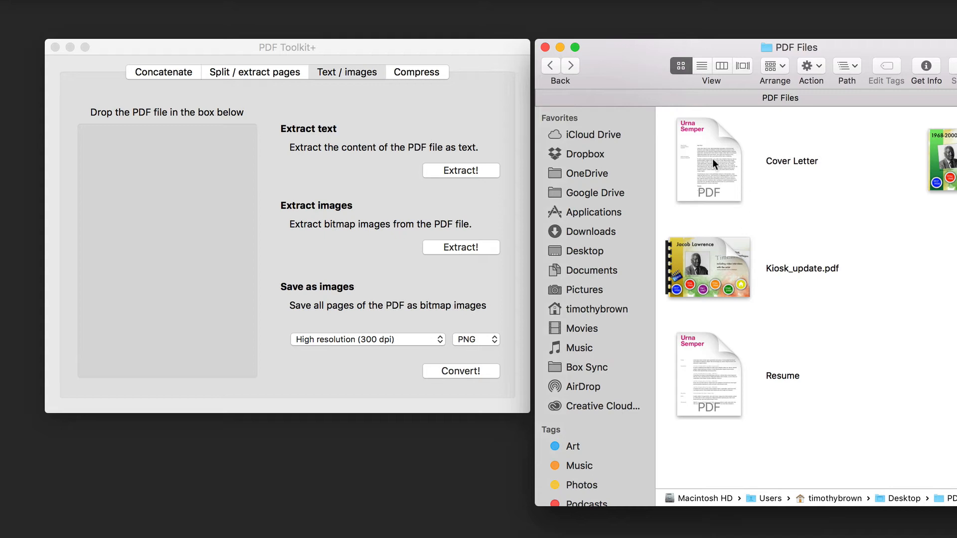
left_click_drag(713, 158, 199, 235)
left_click(918, 279)
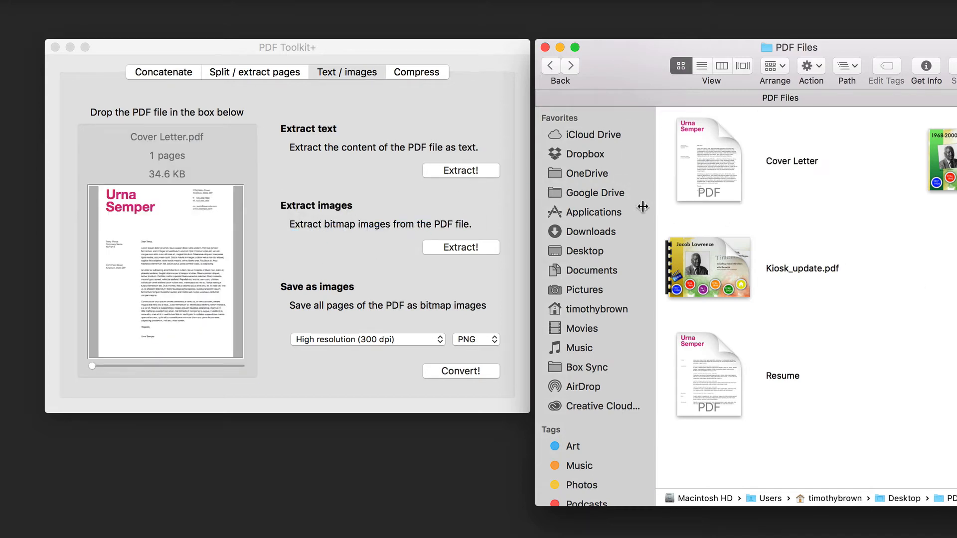
left_click(476, 170)
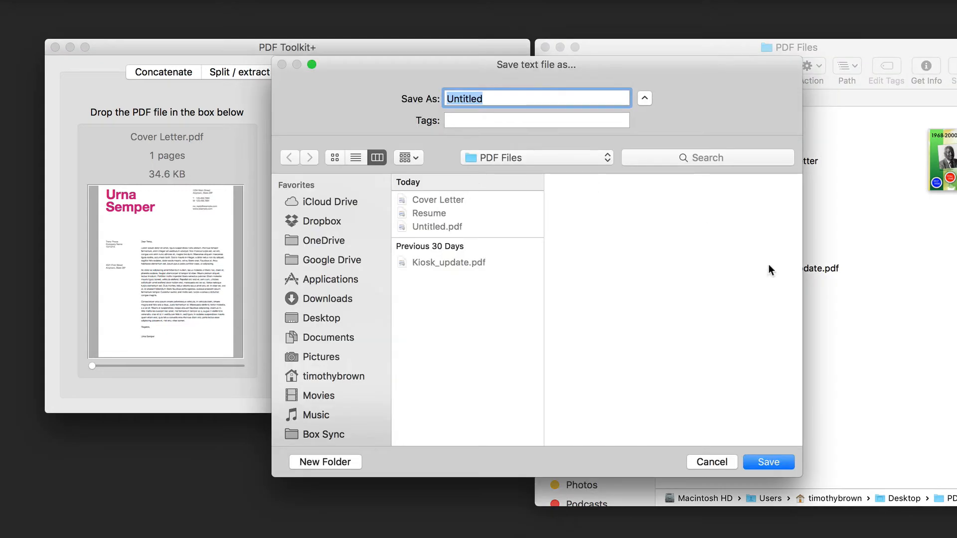
left_click(779, 461)
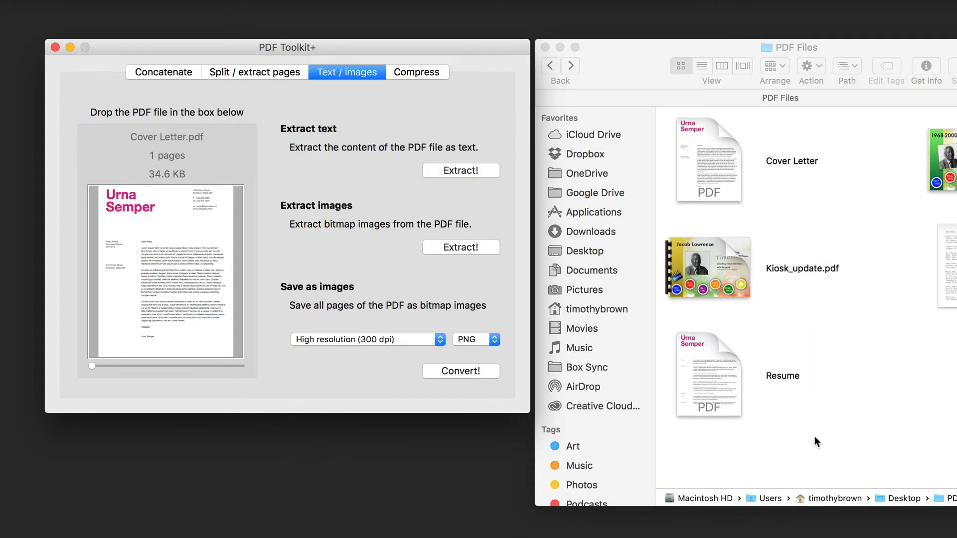
Open the extracted text file Untitled.txt from the PDF Files folder, read through it, and close it.
scroll(917, 348, "right", 2)
double_click(940, 274)
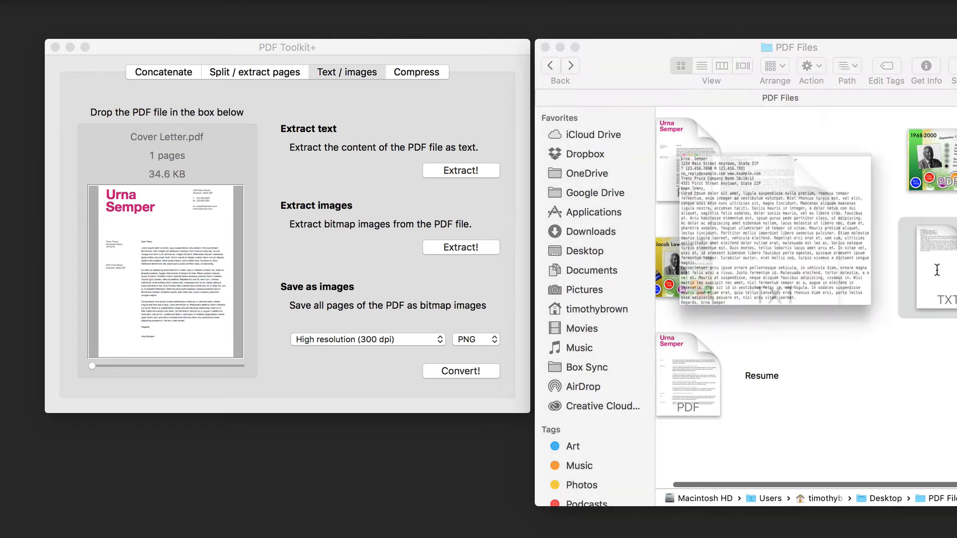
scroll(347, 213, "down", 2)
scroll(324, 150, "up", 2)
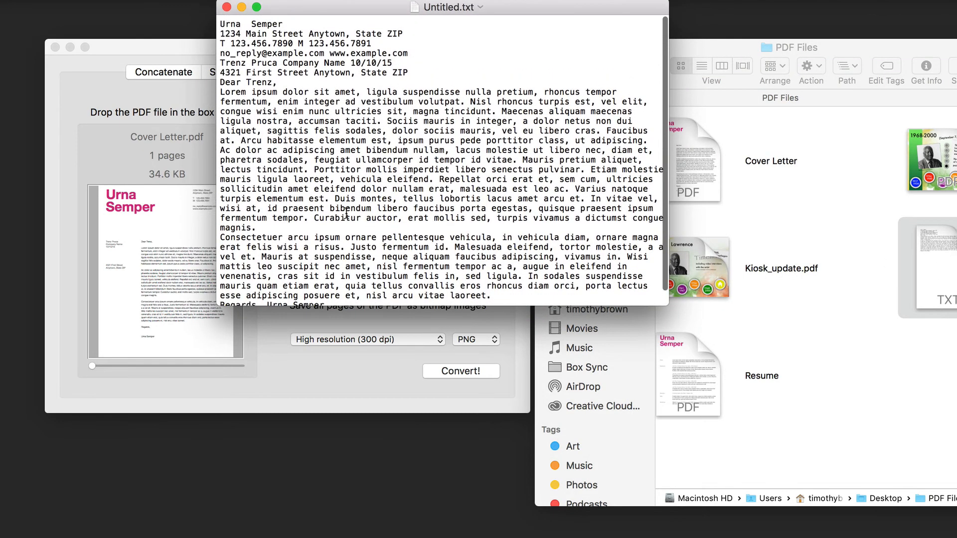
left_click(226, 7)
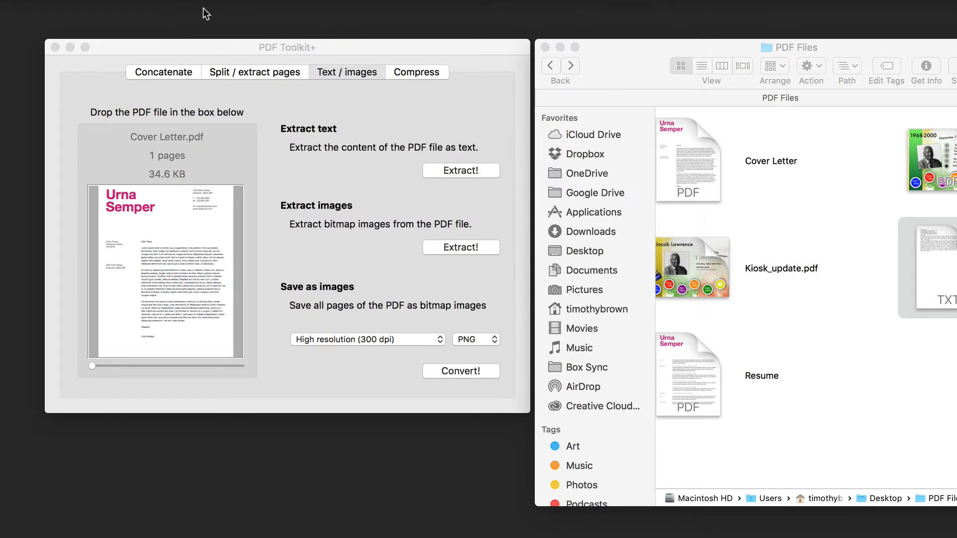
left_click(53, 0)
left_click(111, 129)
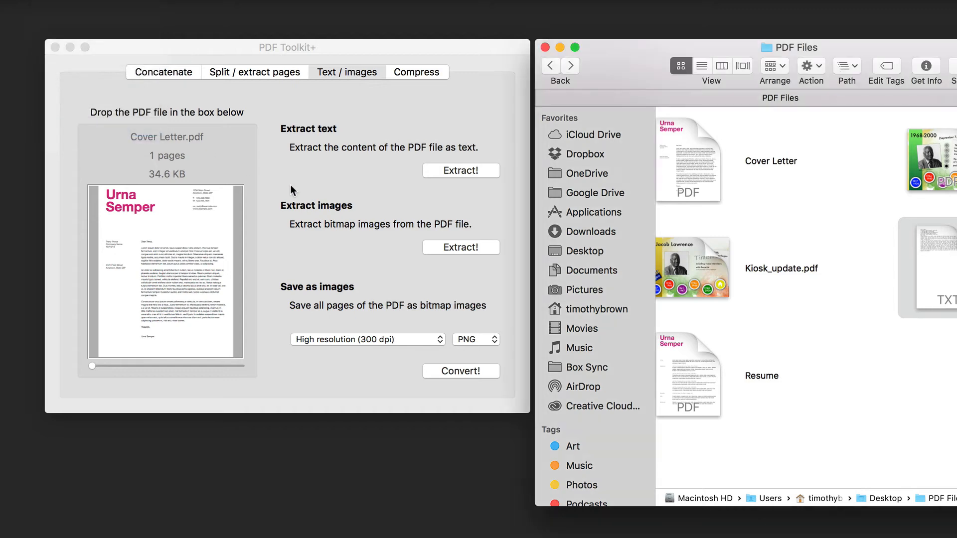
Load Kiosk_update.pdf in place of the cover letter and extract its bitmap images into a folder named Untitled.
left_click(415, 208)
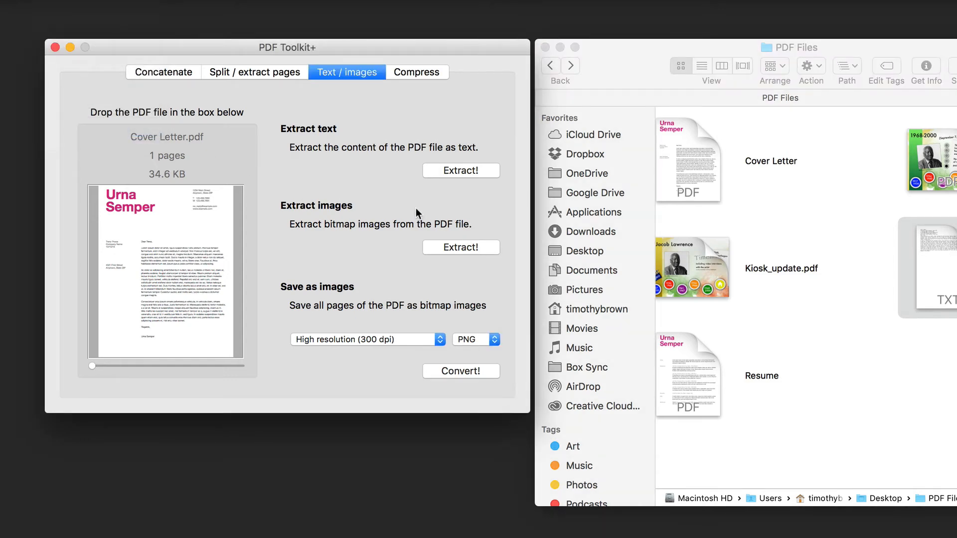
left_click(829, 357)
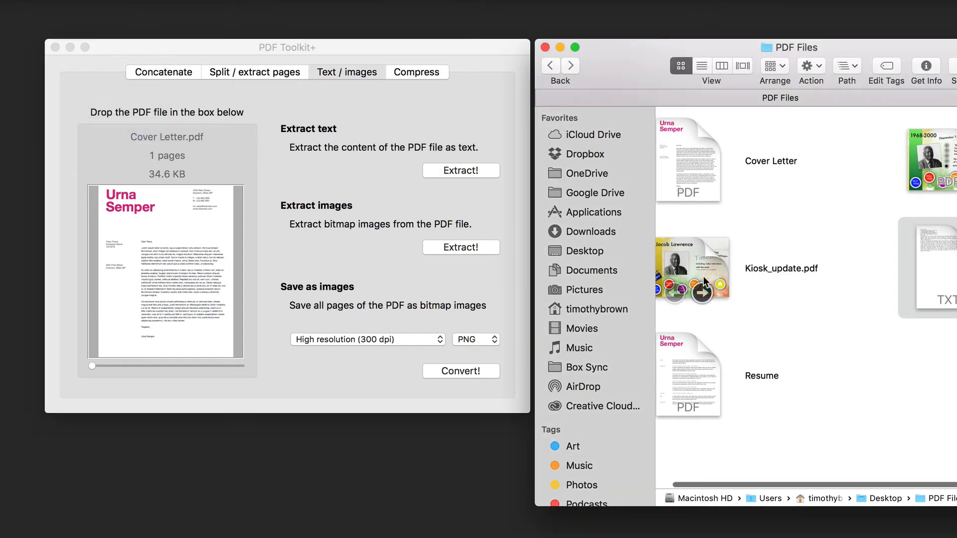
left_click_drag(704, 276, 178, 276)
left_click(458, 248)
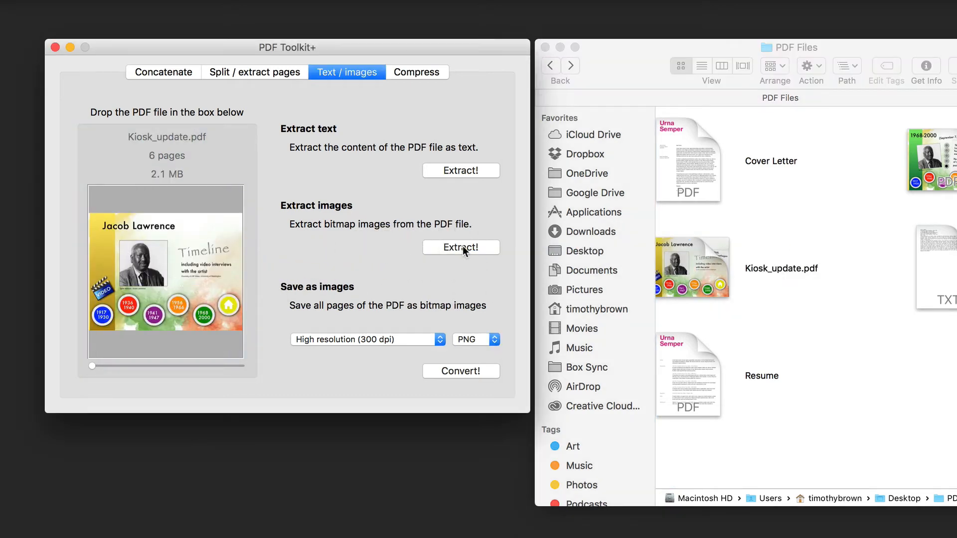
left_click(463, 246)
left_click(761, 462)
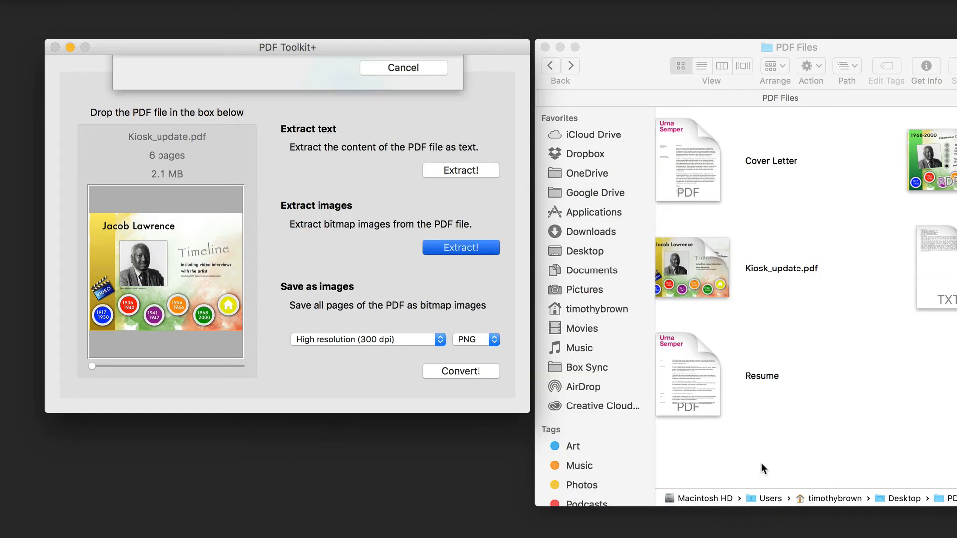
Open the Untitled folder, browse the extracted images, and preview them starting with Image 1.jpg.
left_click(950, 241)
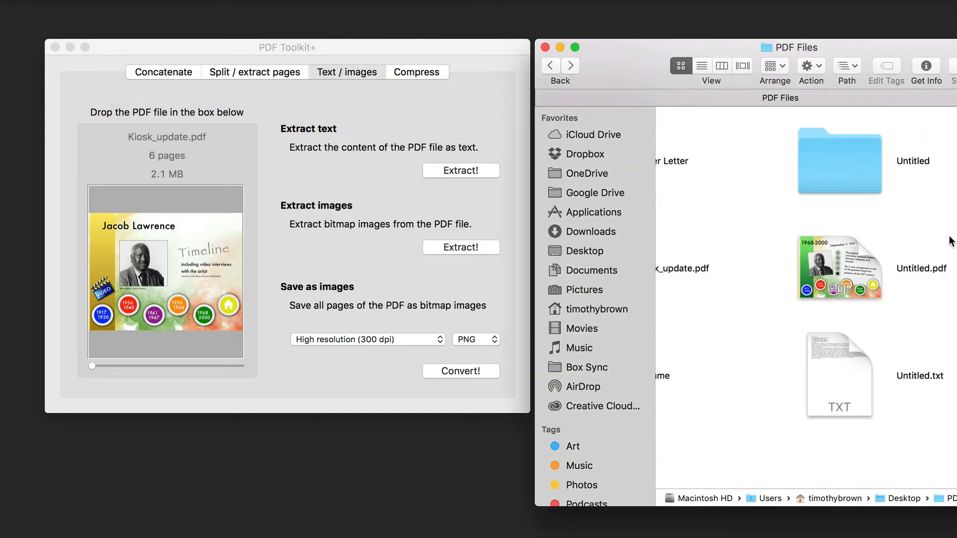
double_click(840, 164)
scroll(809, 246, "right", 3)
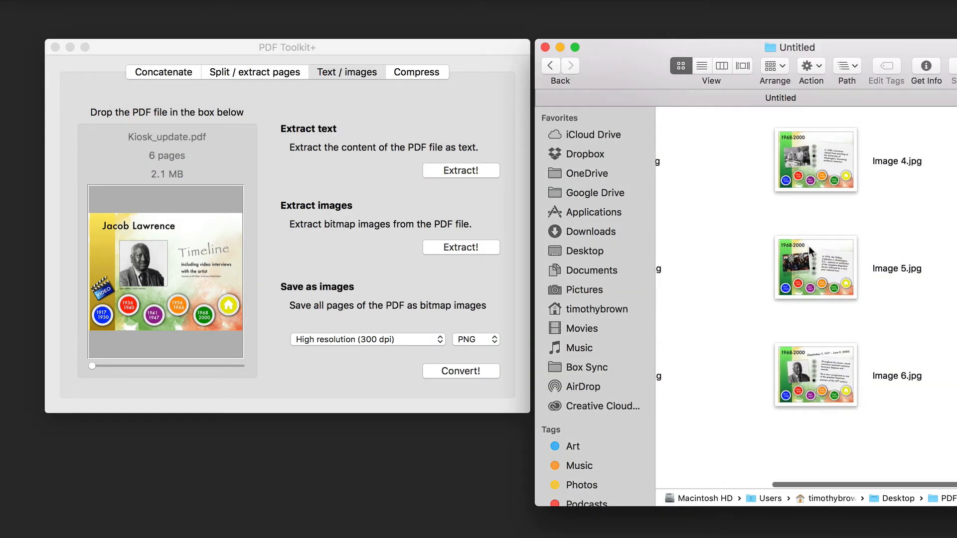
scroll(809, 246, "left", 5)
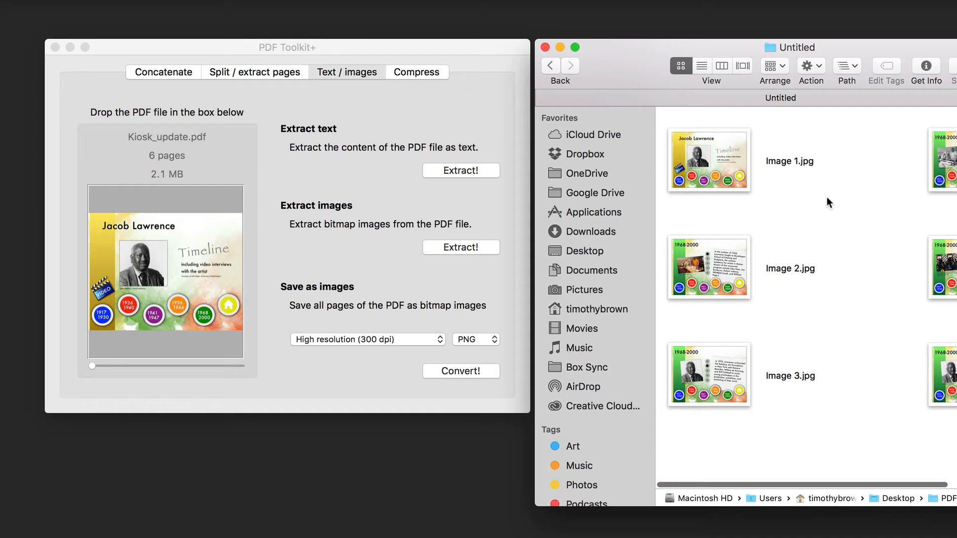
left_click(726, 169)
key("space")
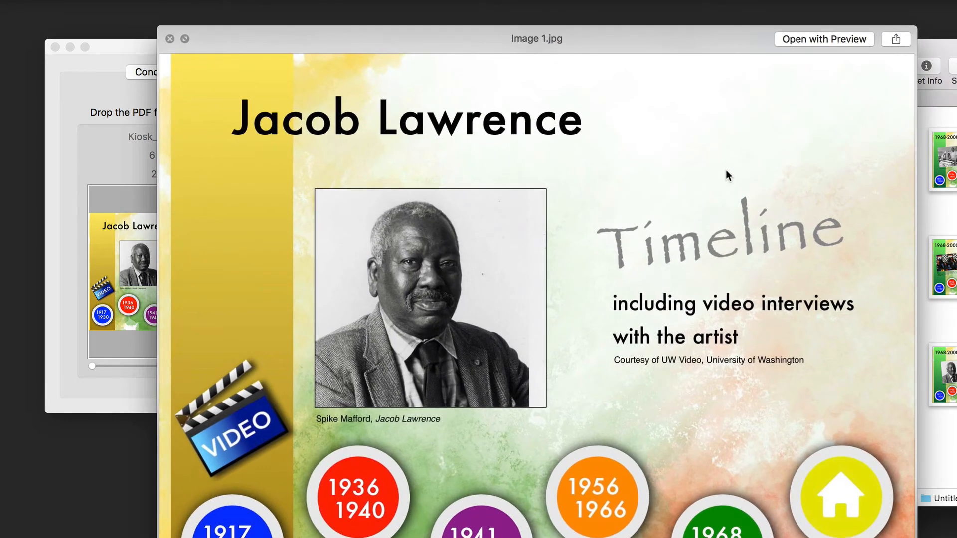
key("space")
key("Down")
Show the compression options in PDF Toolkit+ and return the Finder window to the PDF Files folder.
left_click(406, 277)
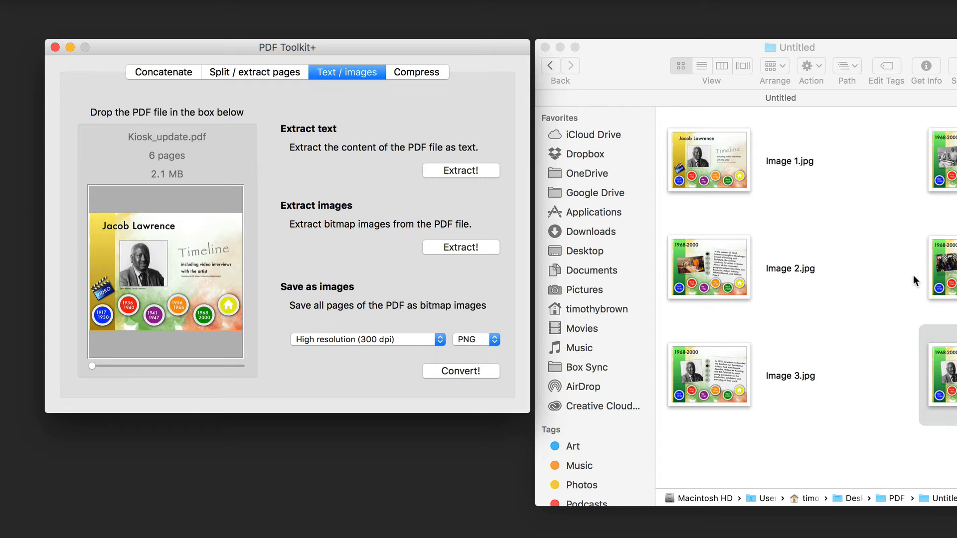
left_click(431, 73)
left_click(848, 212)
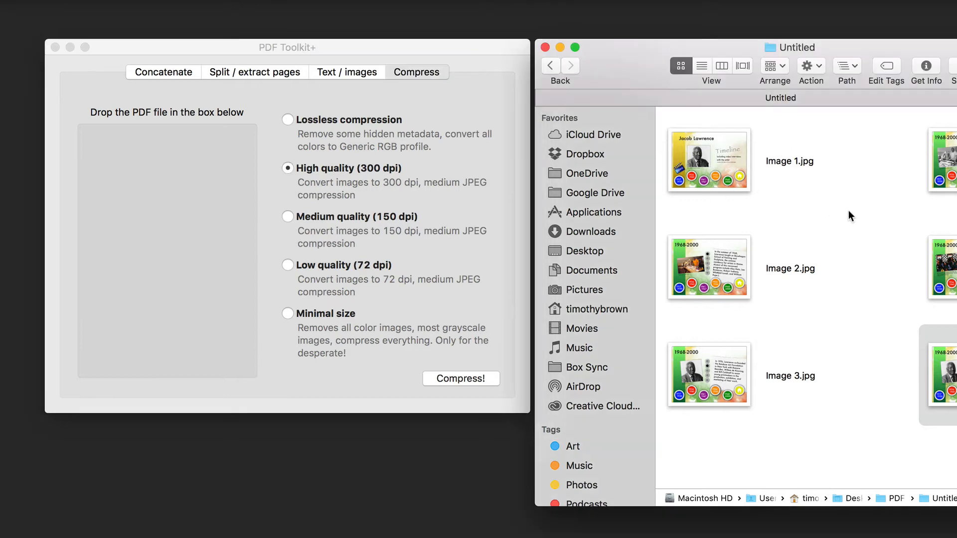
left_click(548, 67)
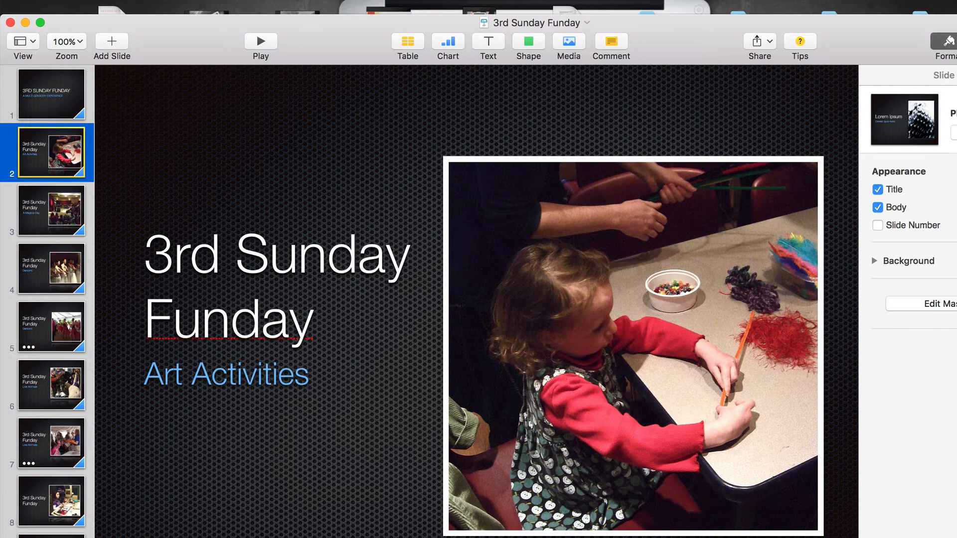
Export the 3rd Sunday Funday presentation from Keynote as a PDF.
left_click(102, 0)
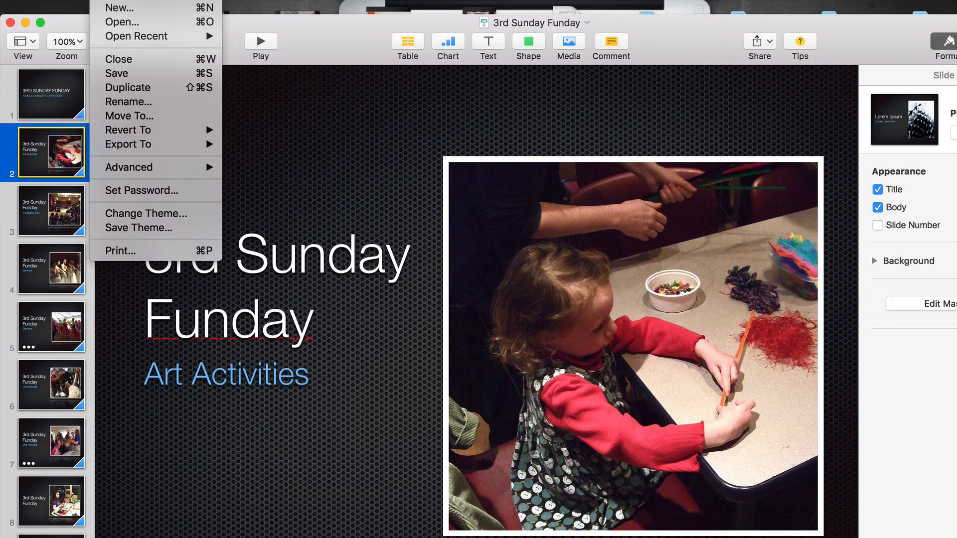
mouse_move(120, 146)
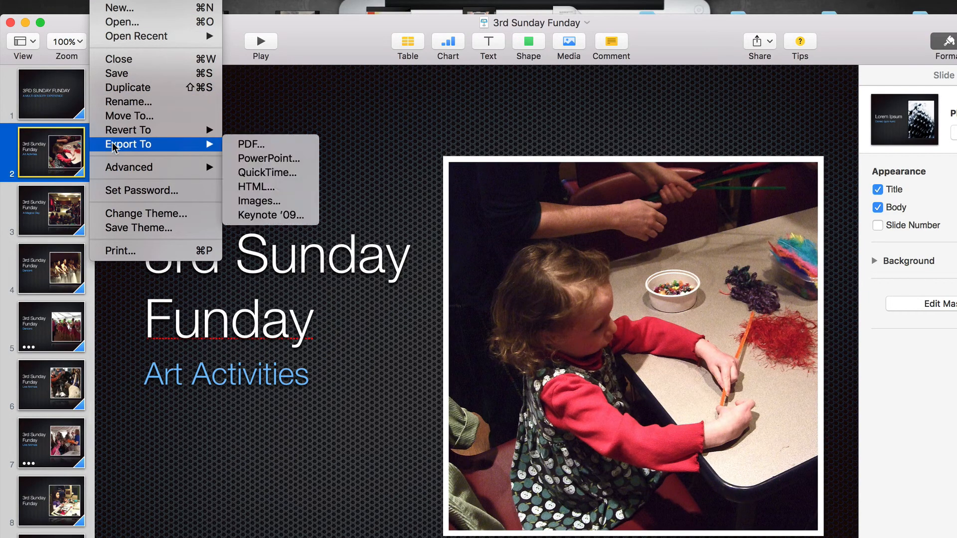
left_click(250, 150)
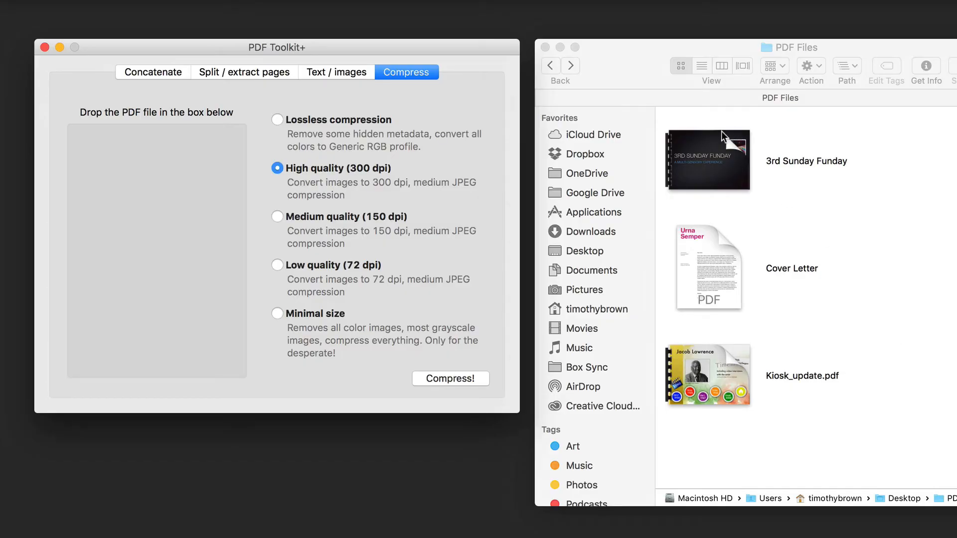
Check the file size of the 3rd Sunday Funday PDF in its Finder info window, and close that window.
left_click(718, 137)
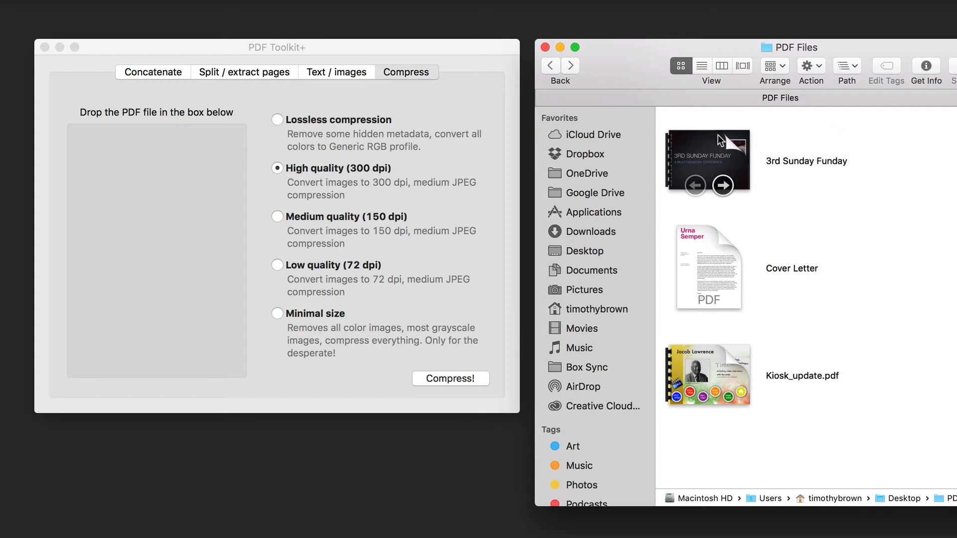
left_click(702, 146)
right_click(702, 146)
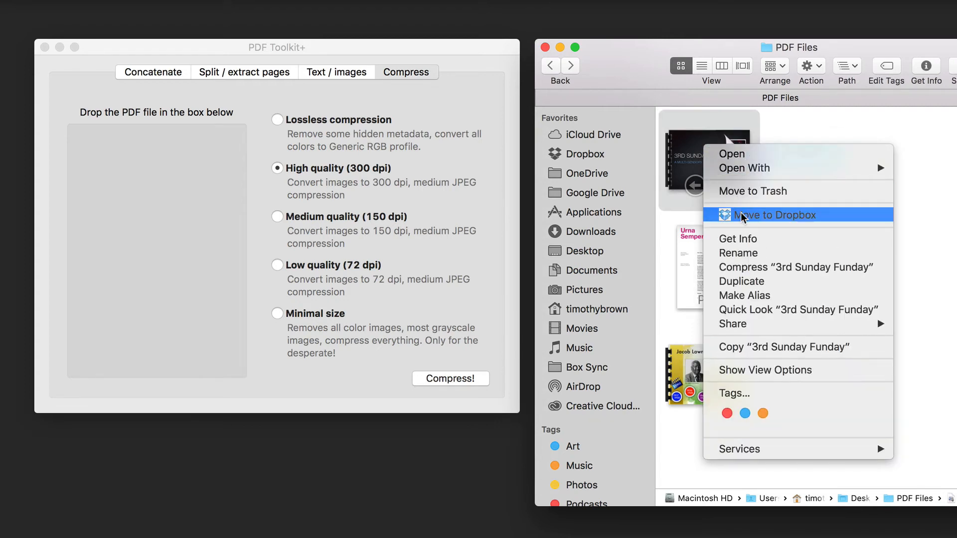
left_click(738, 240)
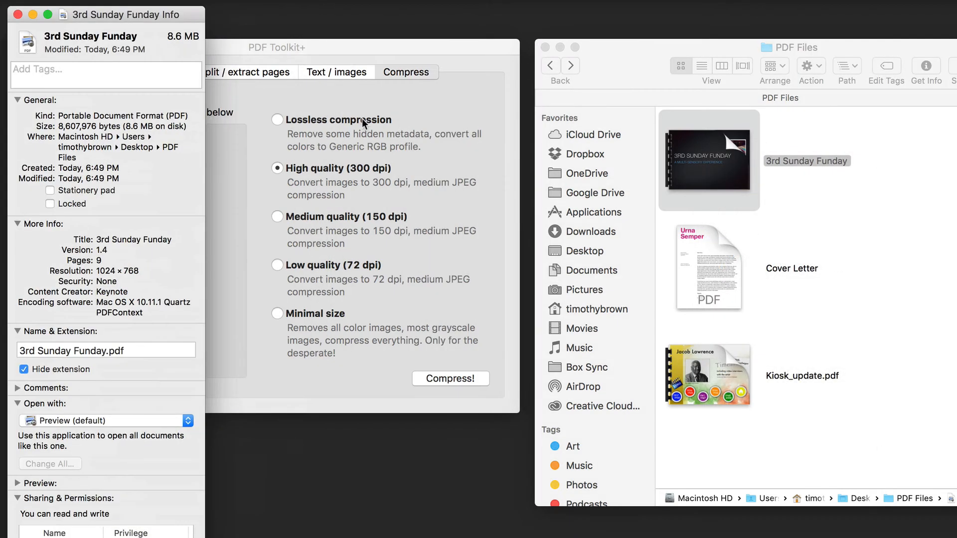
left_click(30, 15)
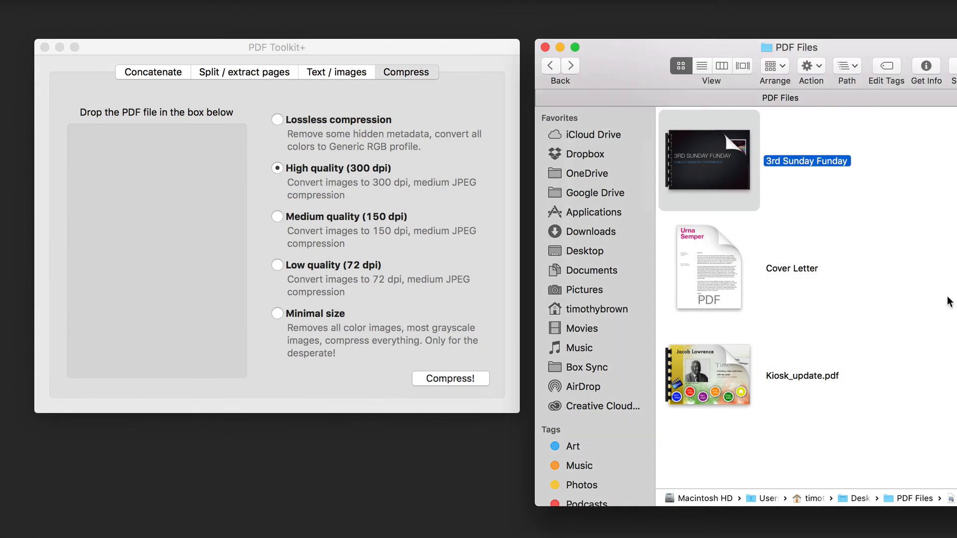
Load the 3rd Sunday Funday PDF into PDF Toolkit+ for compression.
left_click(951, 302)
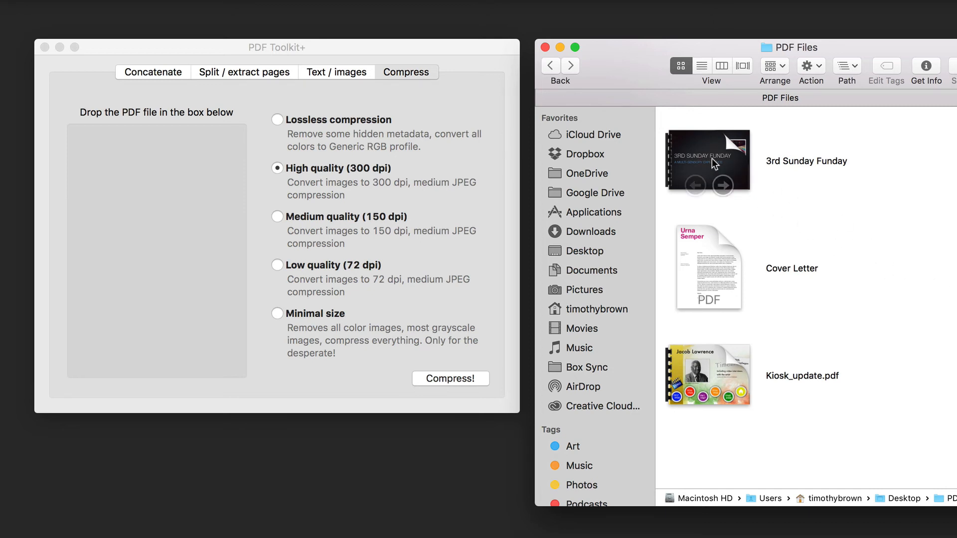
left_click_drag(709, 153, 153, 231)
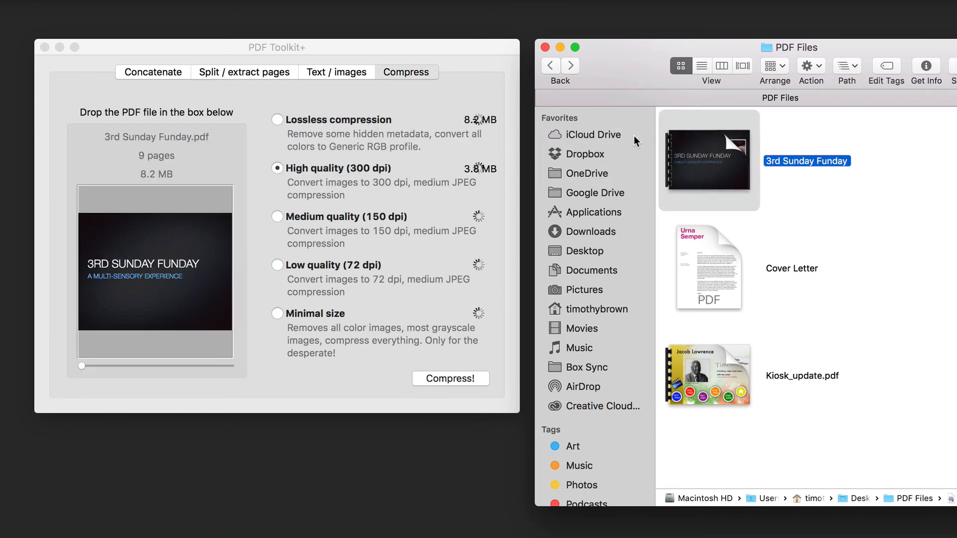
left_click(484, 67)
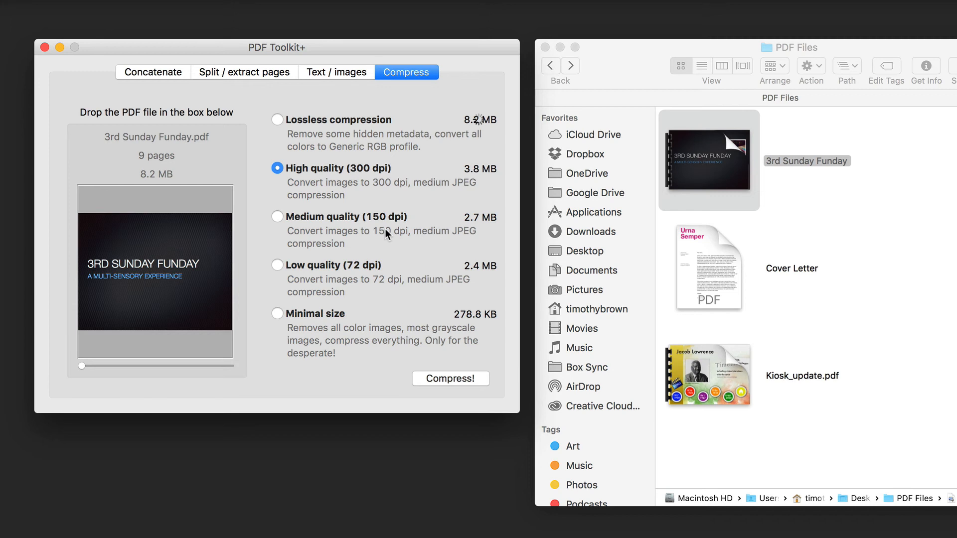
Compress the 3rd Sunday Funday PDF at medium quality (150 dpi) and save the result in the PDF Files folder.
left_click(277, 218)
left_click(453, 381)
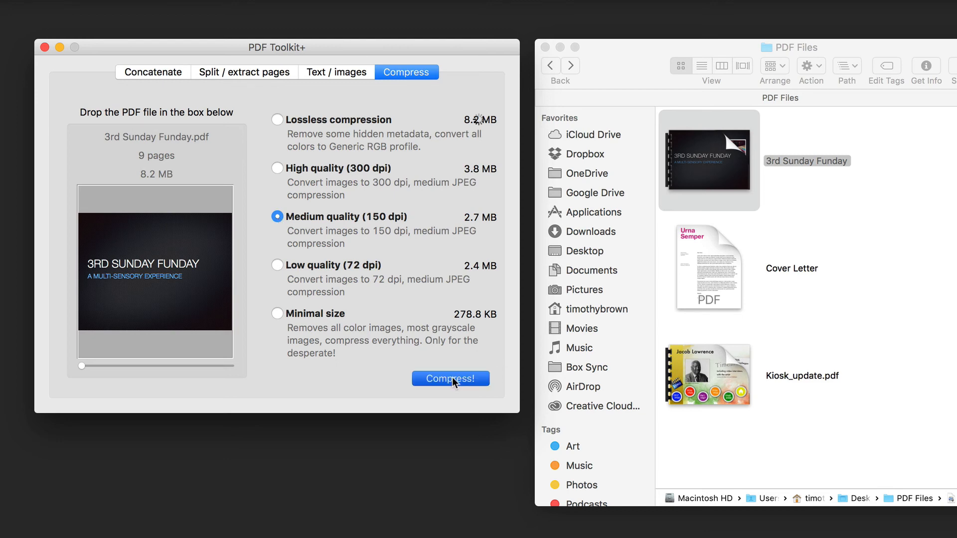
left_click(766, 461)
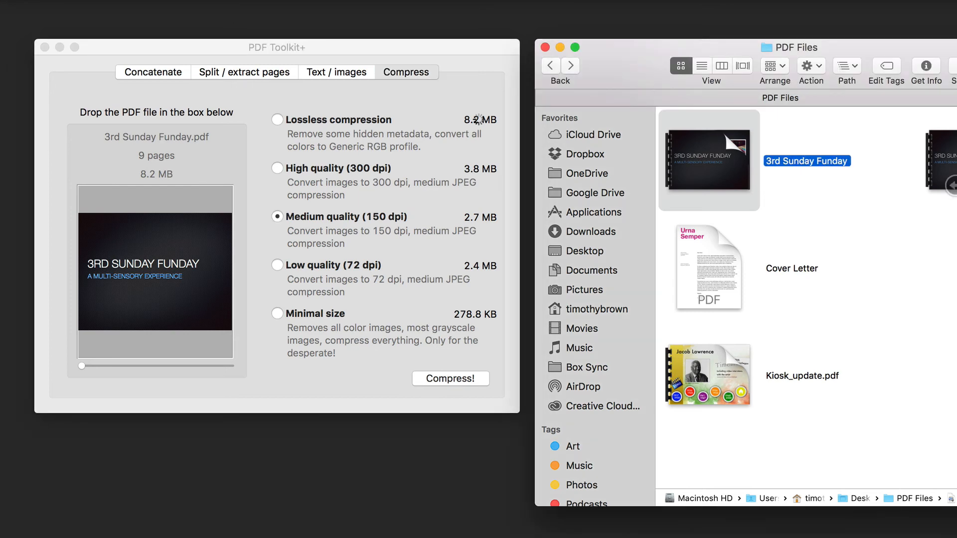
Compare the file sizes of Untitled.pdf and the original 3rd Sunday Funday PDF in their Finder info windows, closing each one.
right_click(945, 152)
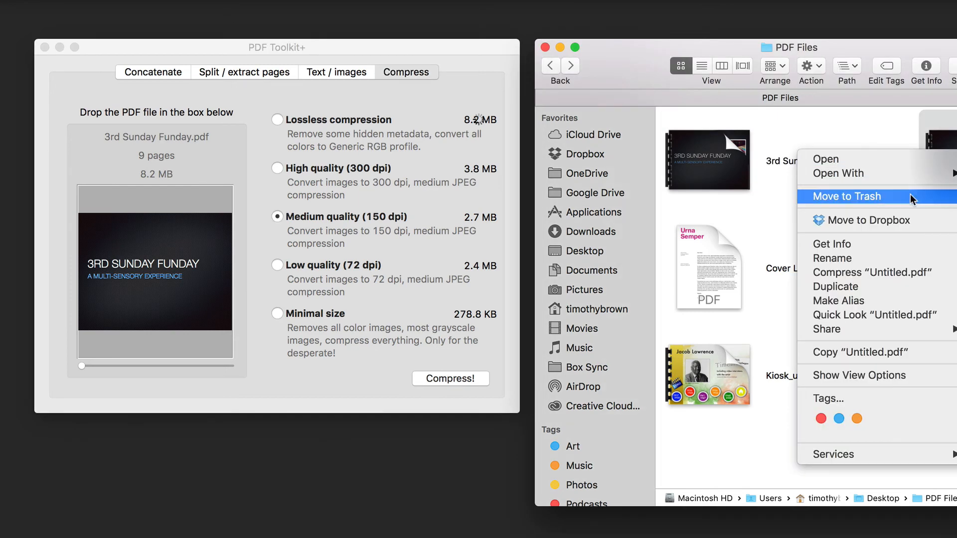
left_click(895, 244)
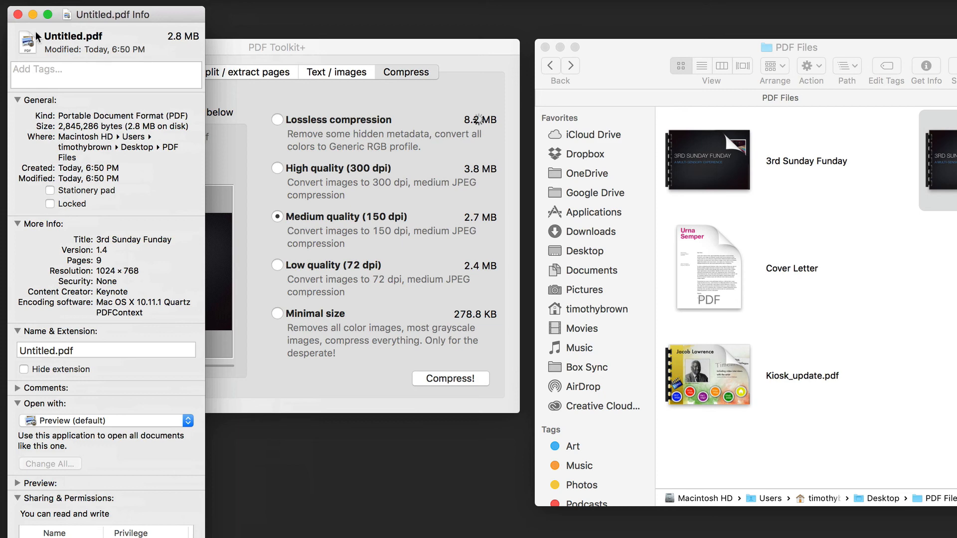
key("super+w")
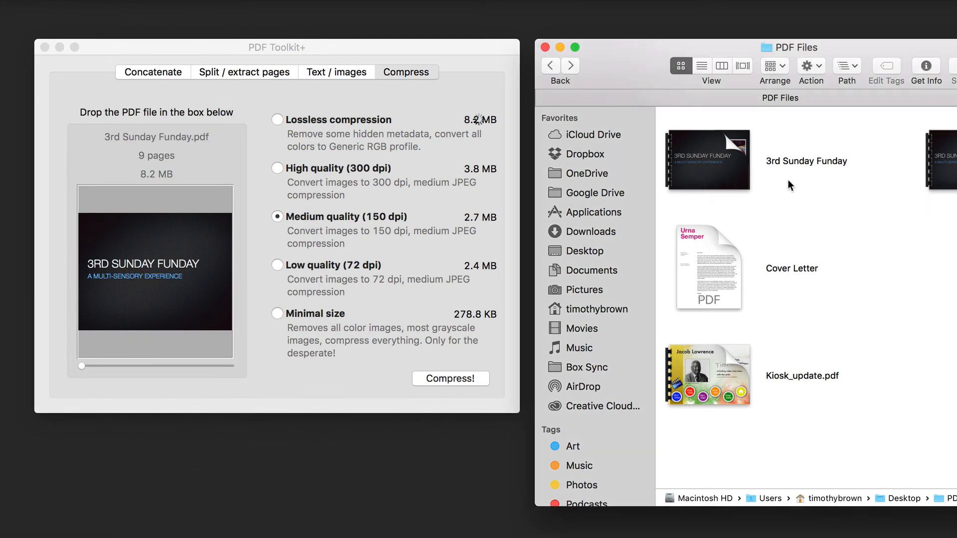
left_click(711, 157)
right_click(712, 158)
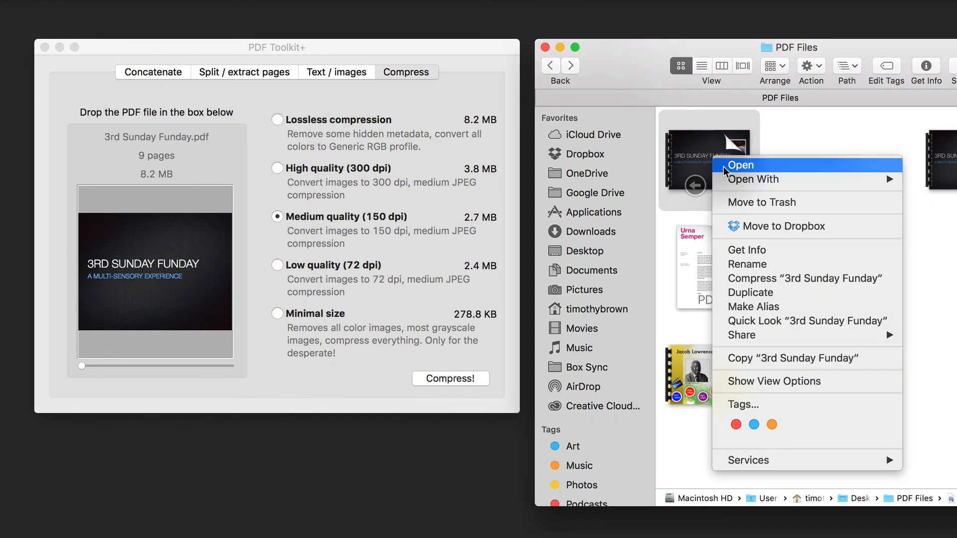
left_click(750, 250)
left_click(18, 14)
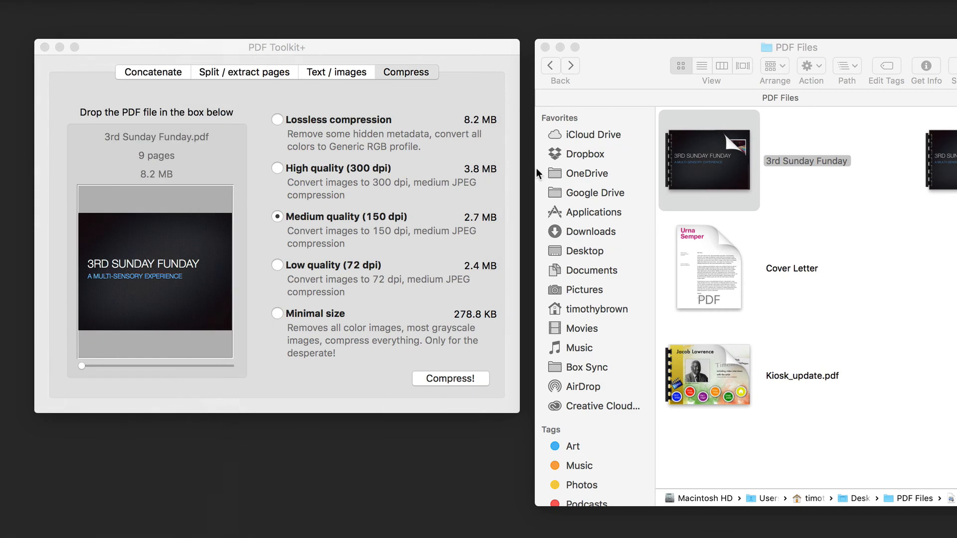
Open the compressed Untitled.pdf in Preview, inspect the image quality on its photo pages through page 9, and close it.
left_click(893, 248)
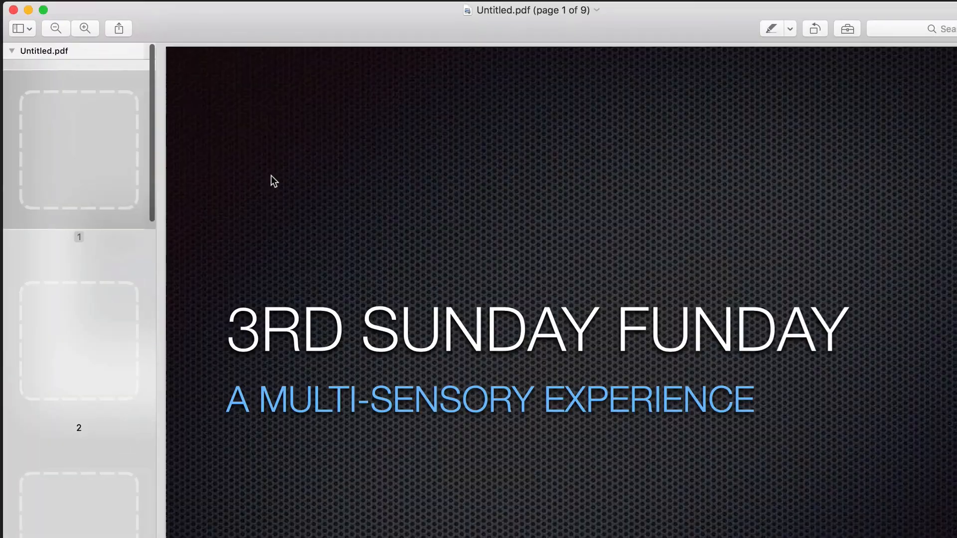
scroll(98, 224, "down", 10)
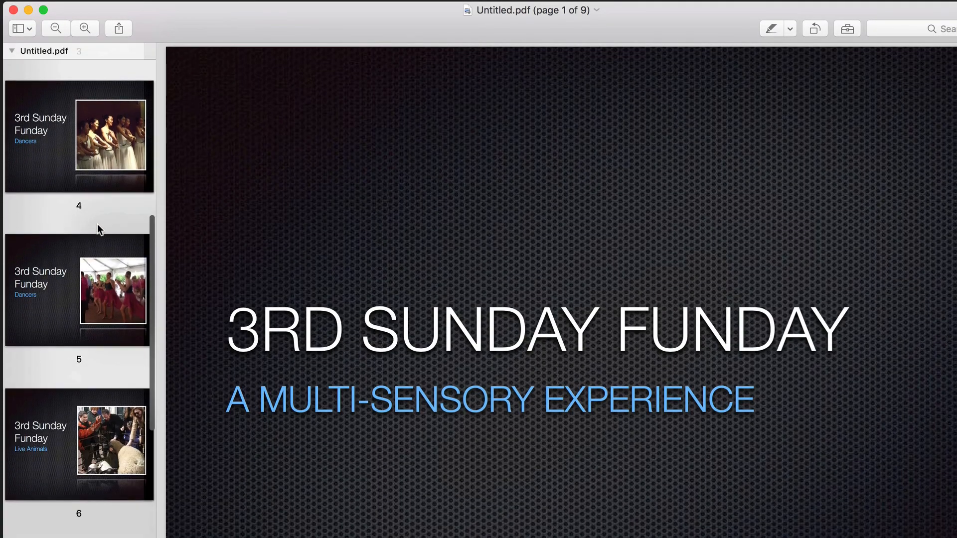
left_click(83, 279)
scroll(75, 282, "down", 5)
left_click(60, 286)
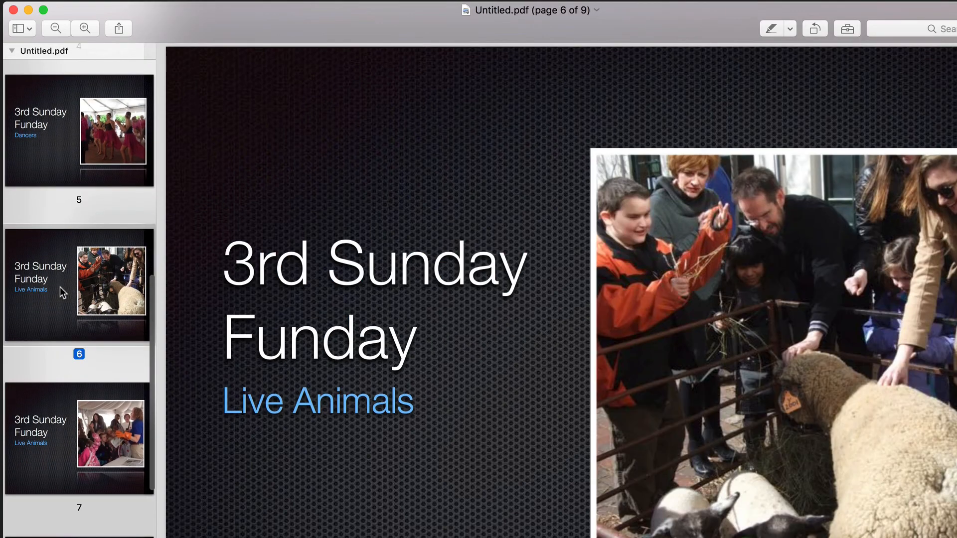
left_click(71, 399)
scroll(71, 399, "down", 4)
left_click(54, 422)
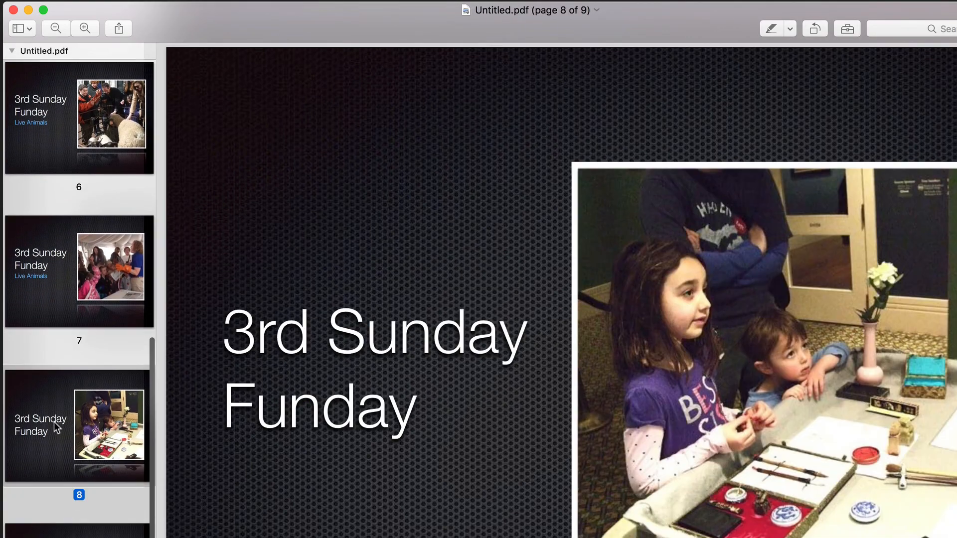
scroll(54, 422, "down", 3)
left_click(54, 494)
scroll(54, 493, "up", 8)
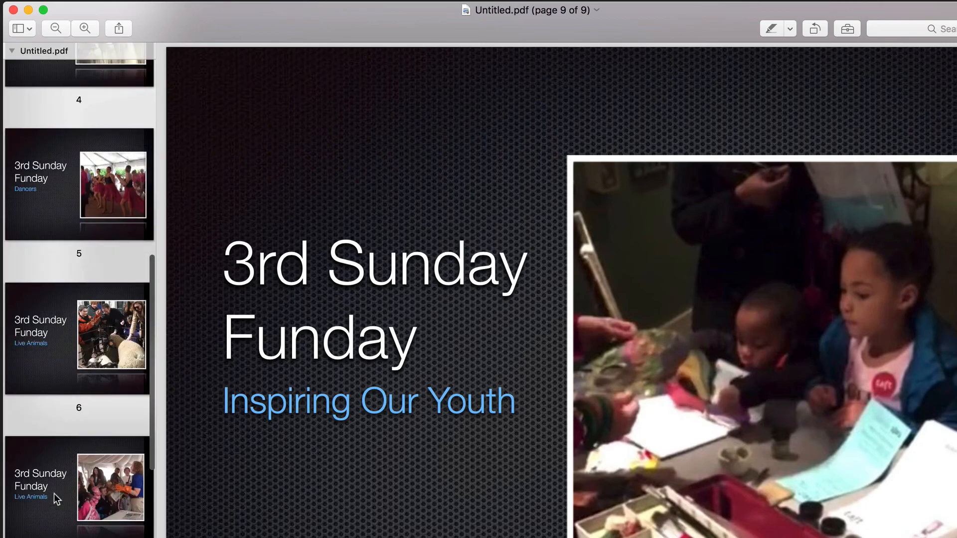
left_click(13, 10)
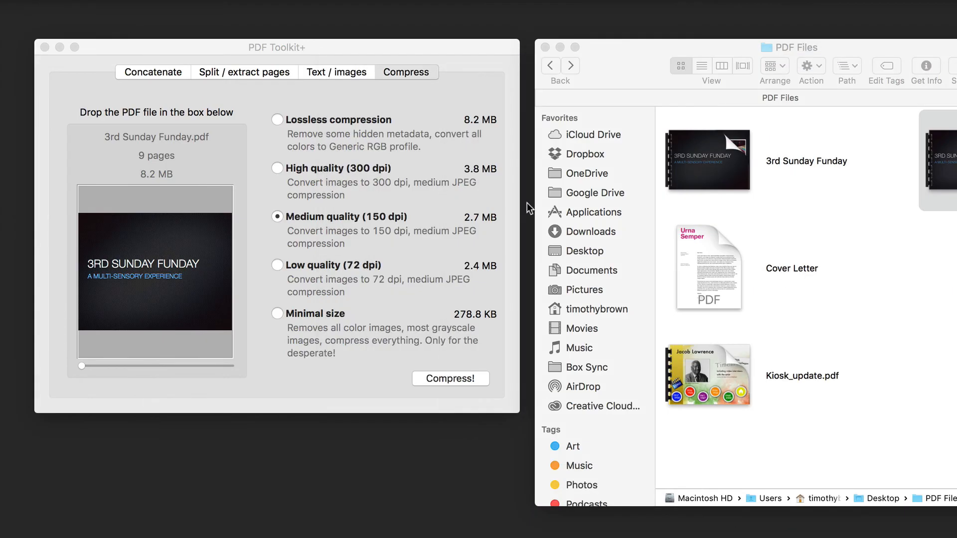
left_click(463, 105)
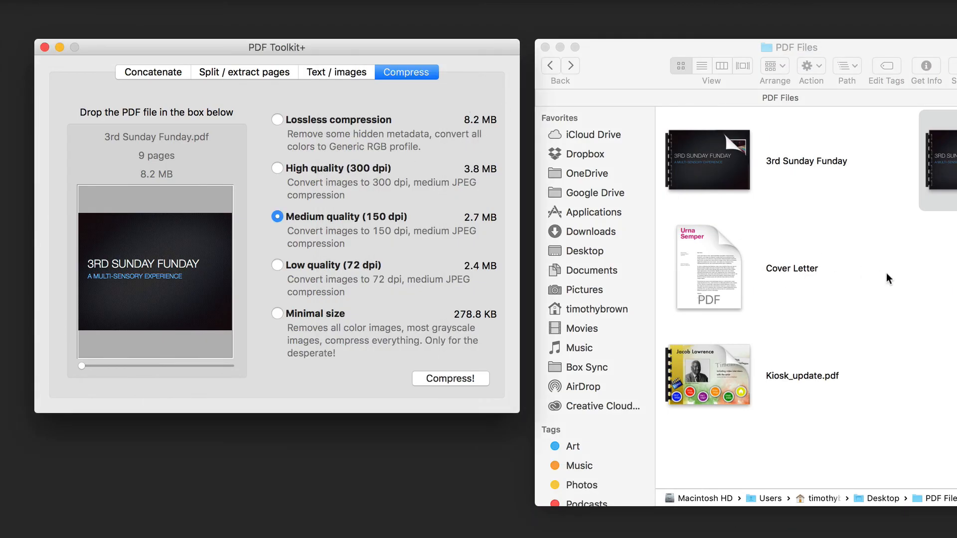
left_click(888, 278)
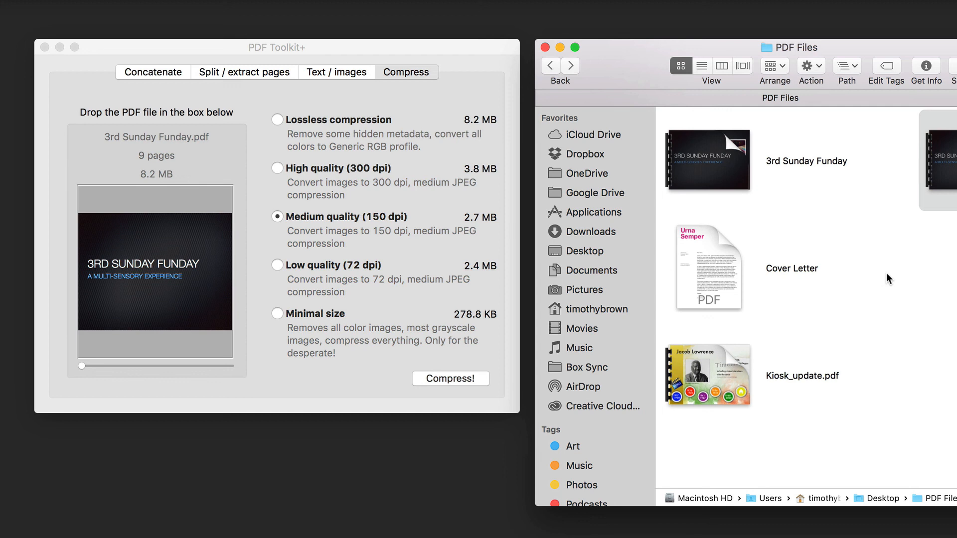